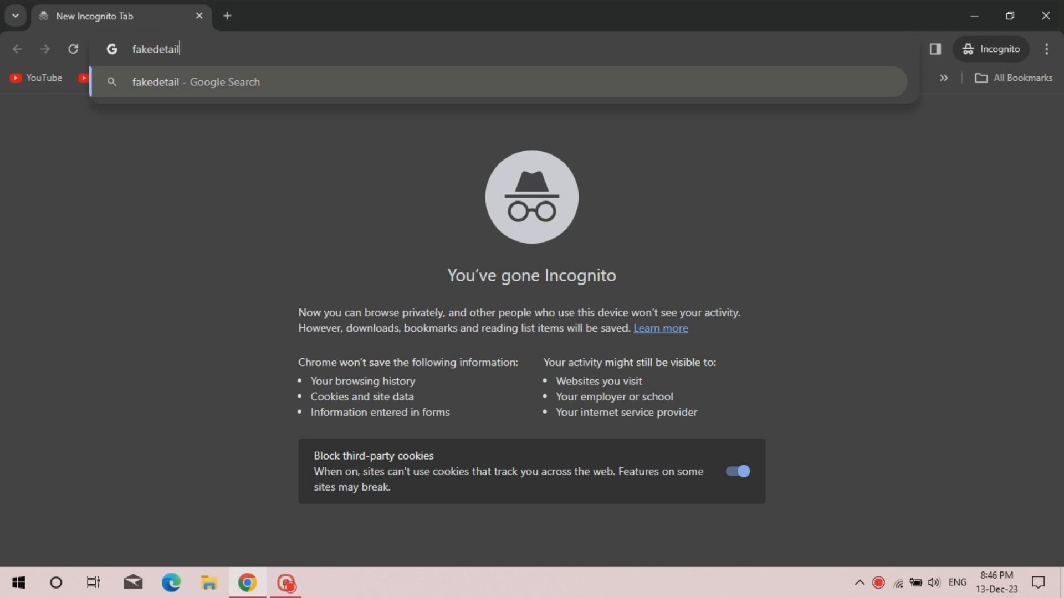
Open fakedetail.com and go to its Whatsapp Chat generator among the social media tools.
{"action": "key", "text": "ctrl+Return"}
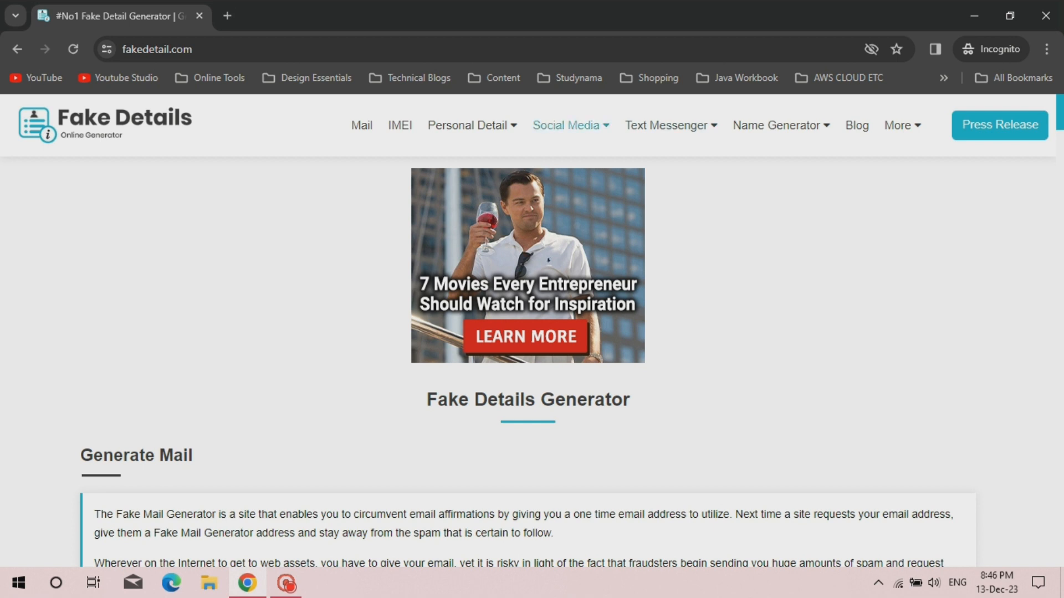
{"action": "mouse_move", "coordinate": [571, 125]}
{"action": "mouse_move", "coordinate": [571, 169]}
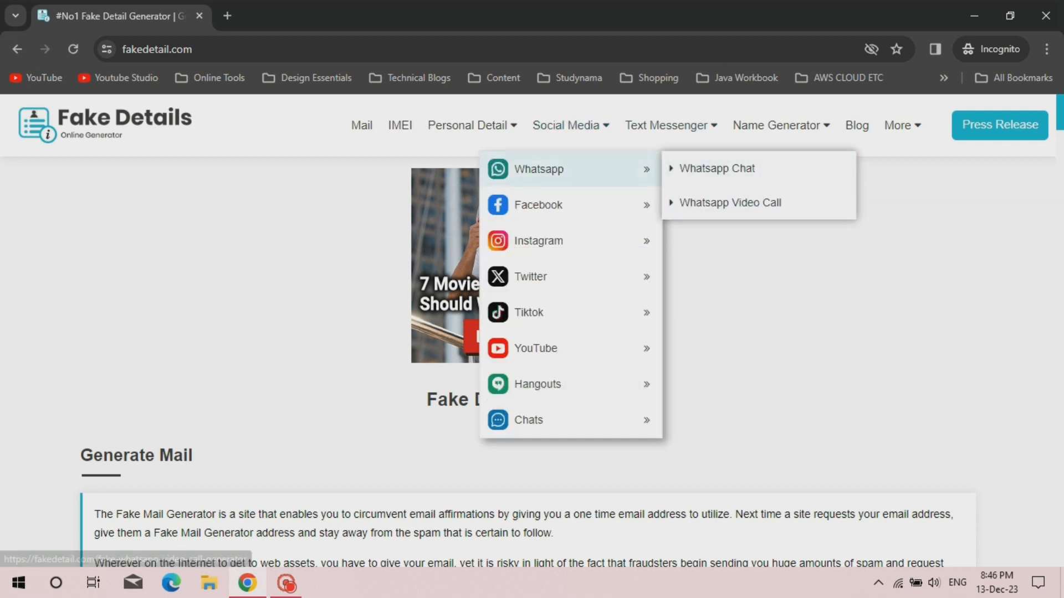
{"action": "mouse_move", "coordinate": [571, 205]}
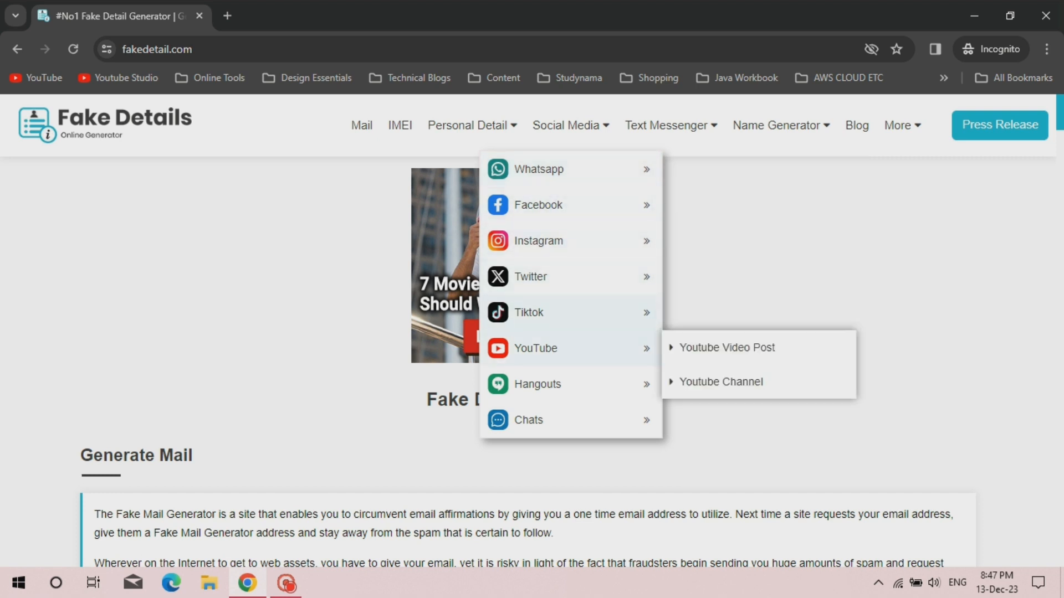
{"action": "mouse_move", "coordinate": [571, 420]}
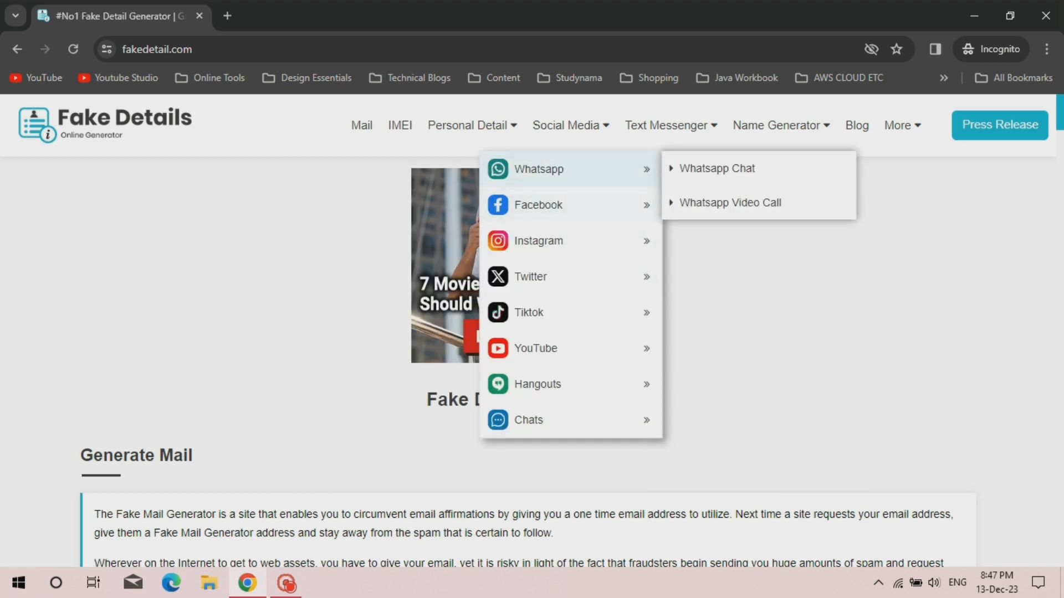
{"action": "left_click", "coordinate": [717, 169]}
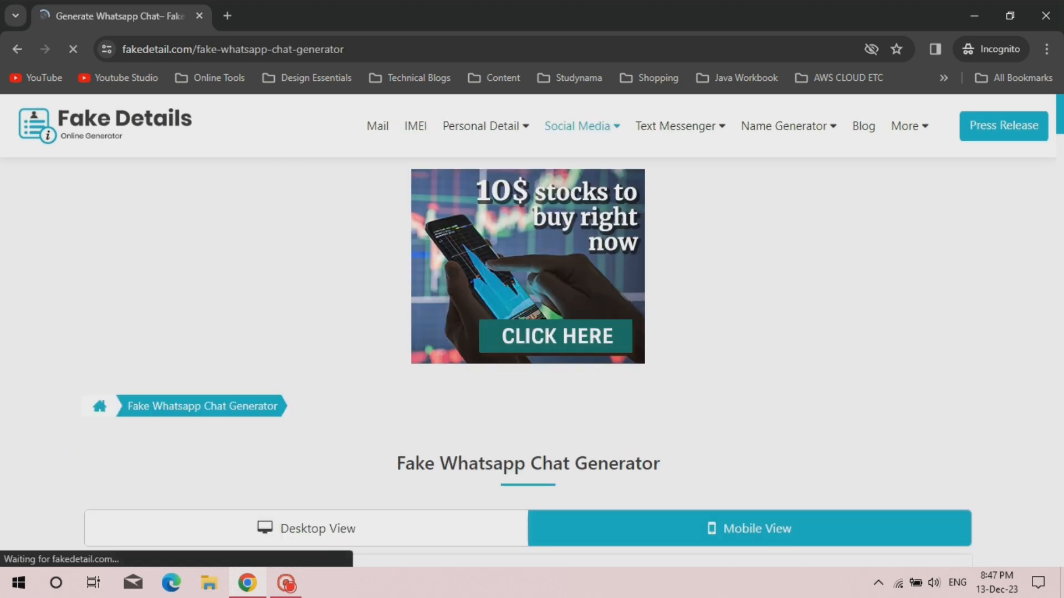
Change the chat contact's name in the mobile preview to Virat Kohli.
{"action": "scroll", "coordinate": [527, 333], "scroll_direction": "down", "scroll_amount": 3}
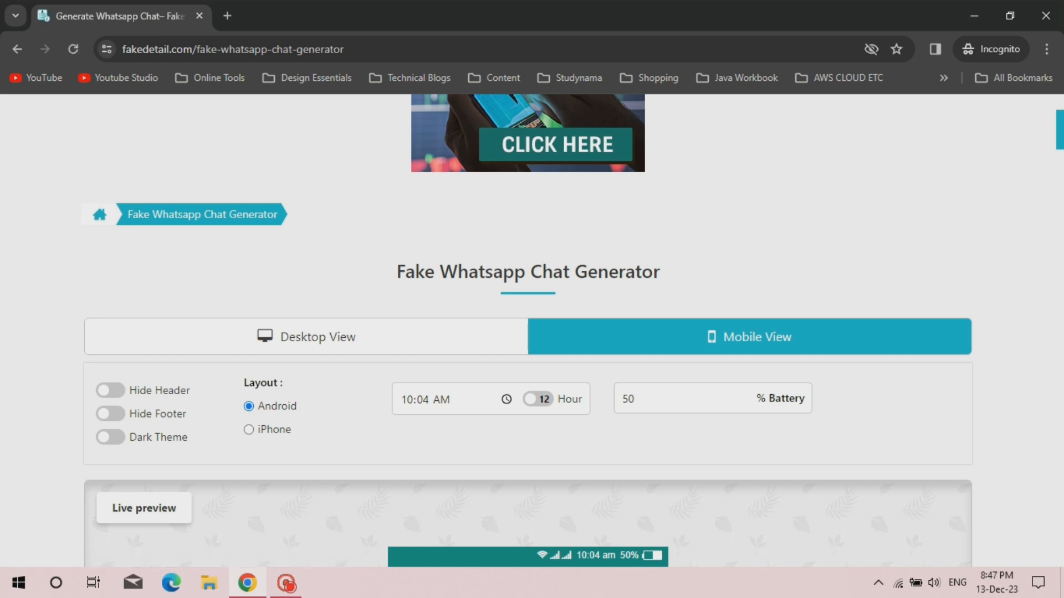
{"action": "scroll", "coordinate": [528, 333], "scroll_direction": "down", "scroll_amount": 10}
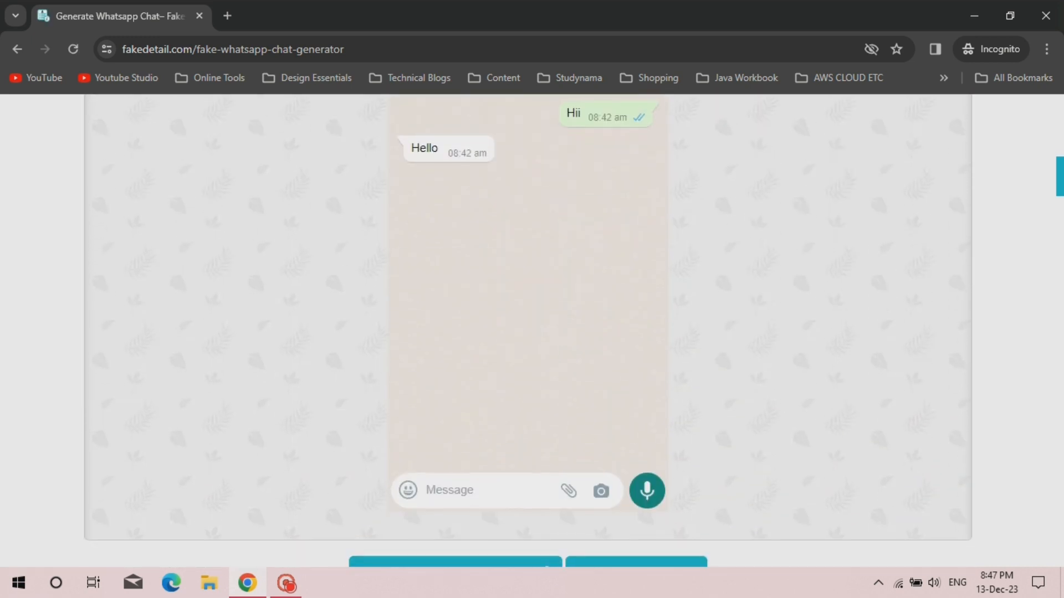
{"action": "scroll", "coordinate": [527, 332], "scroll_direction": "down", "scroll_amount": 1}
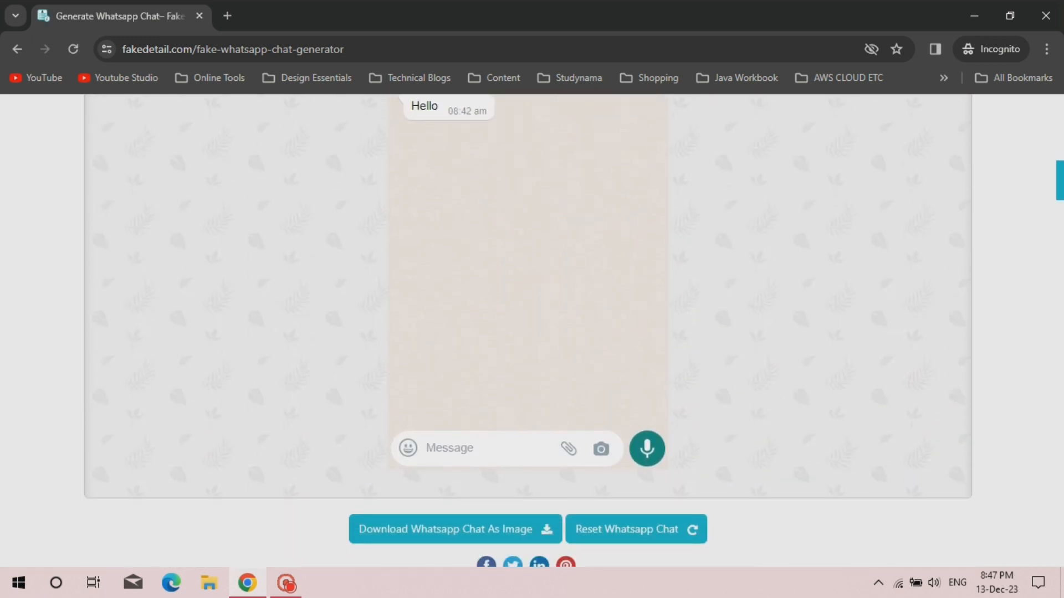
{"action": "scroll", "coordinate": [527, 332], "scroll_direction": "up", "scroll_amount": 6}
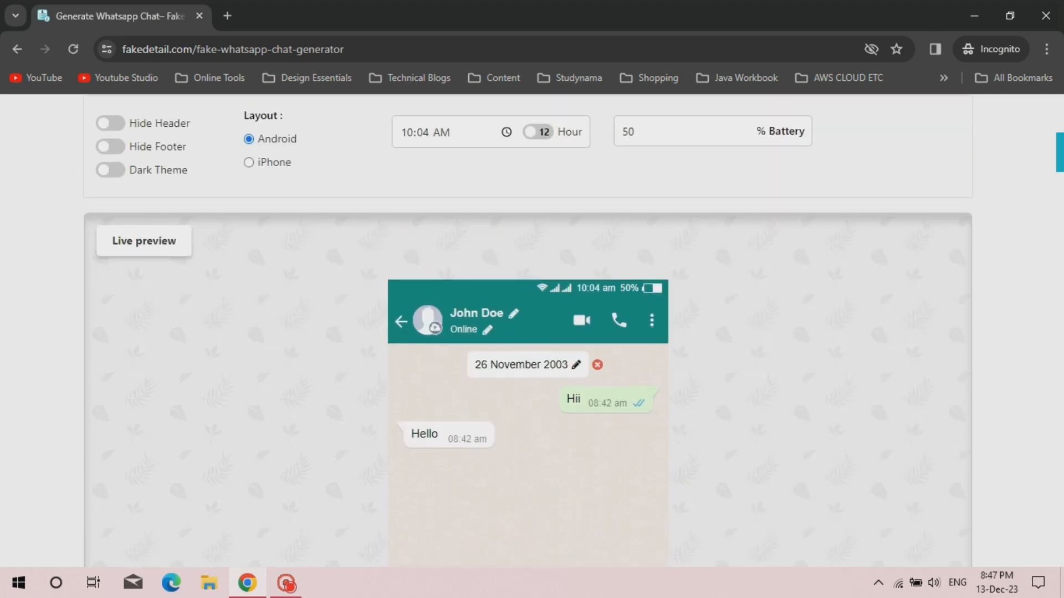
{"action": "scroll", "coordinate": [527, 333], "scroll_direction": "up", "scroll_amount": 4}
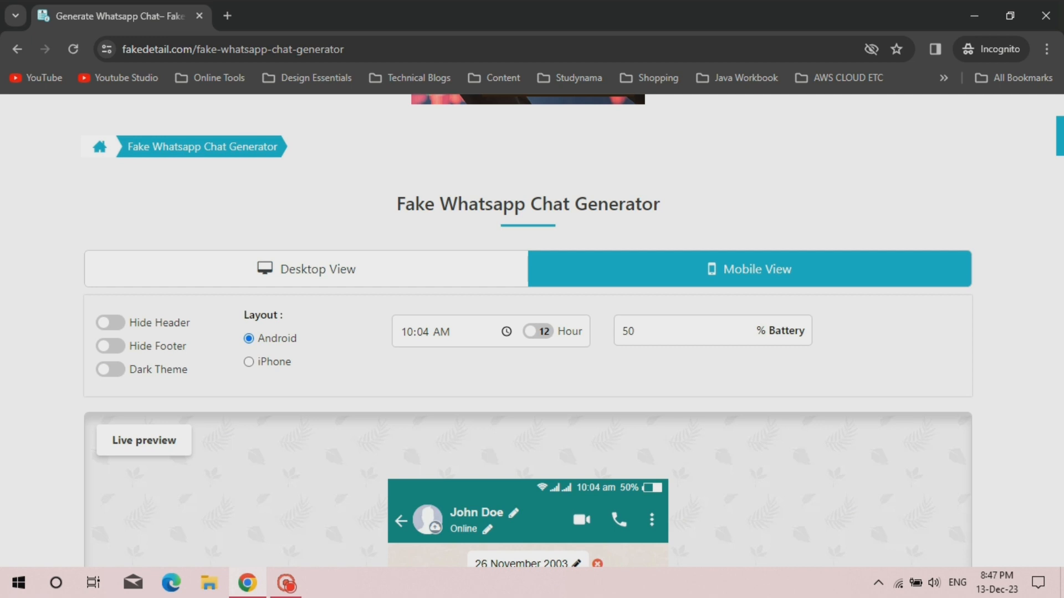
{"action": "scroll", "coordinate": [527, 332], "scroll_direction": "down", "scroll_amount": 2}
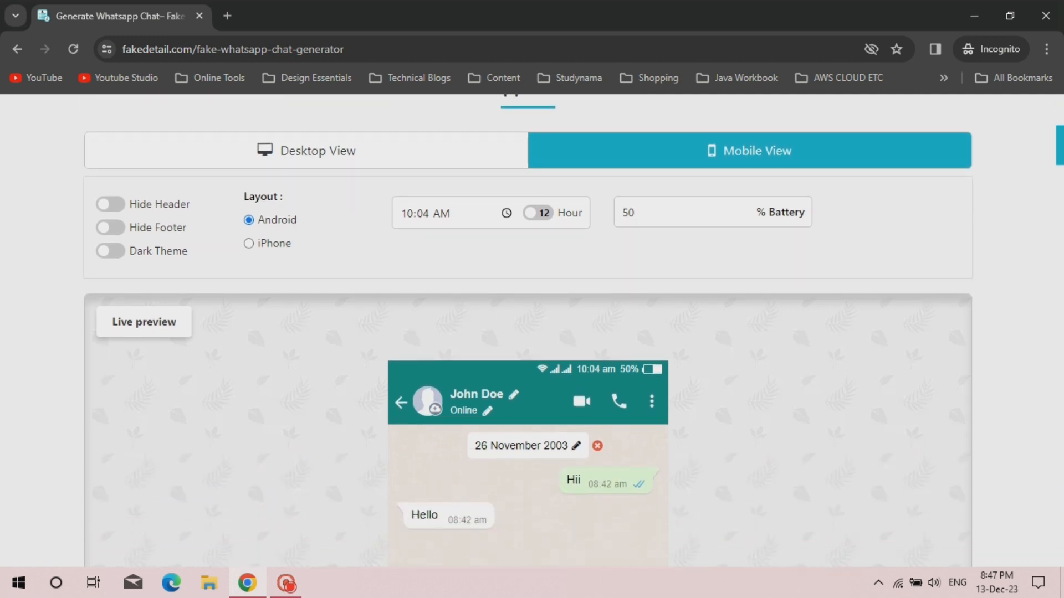
{"action": "left_click", "coordinate": [514, 395]}
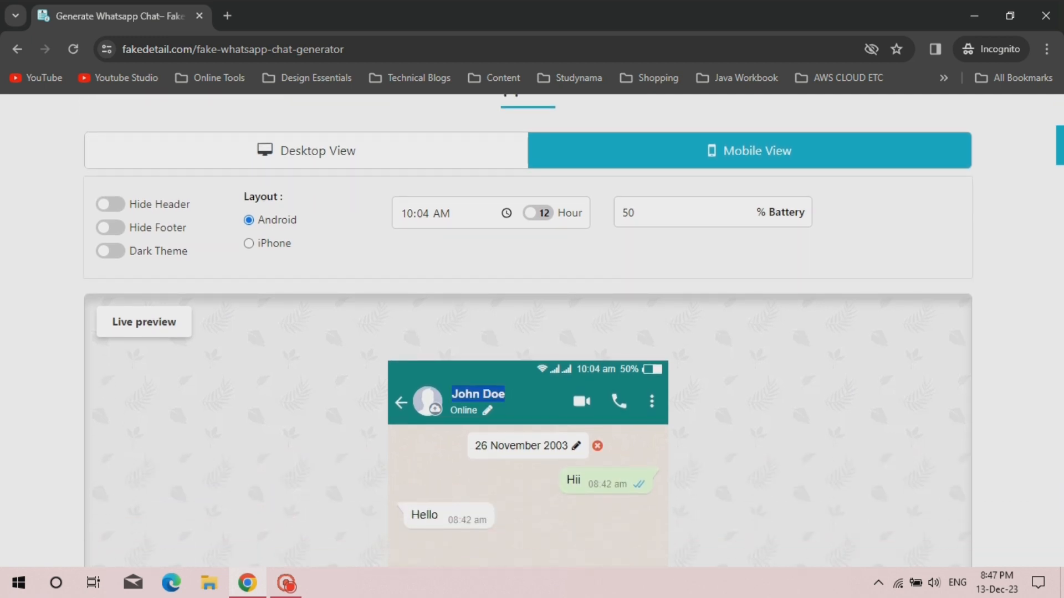
{"action": "key", "text": "BackSpace"}
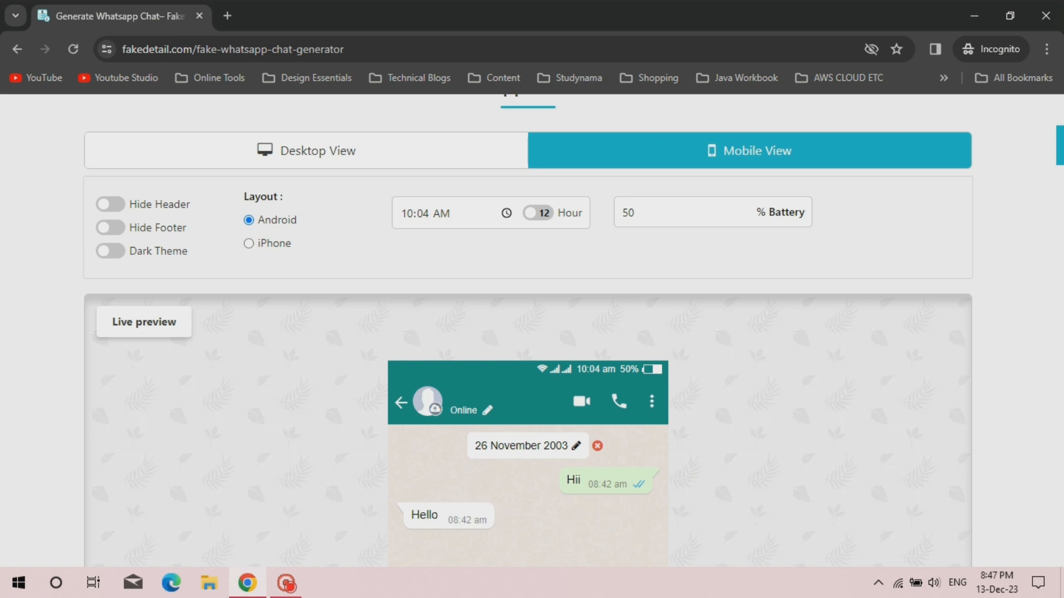
{"action": "type", "text": "Virat Kohli"}
Set the hour of the phone's clock to 06 and the battery level to 33%.
{"action": "left_click", "coordinate": [408, 213]}
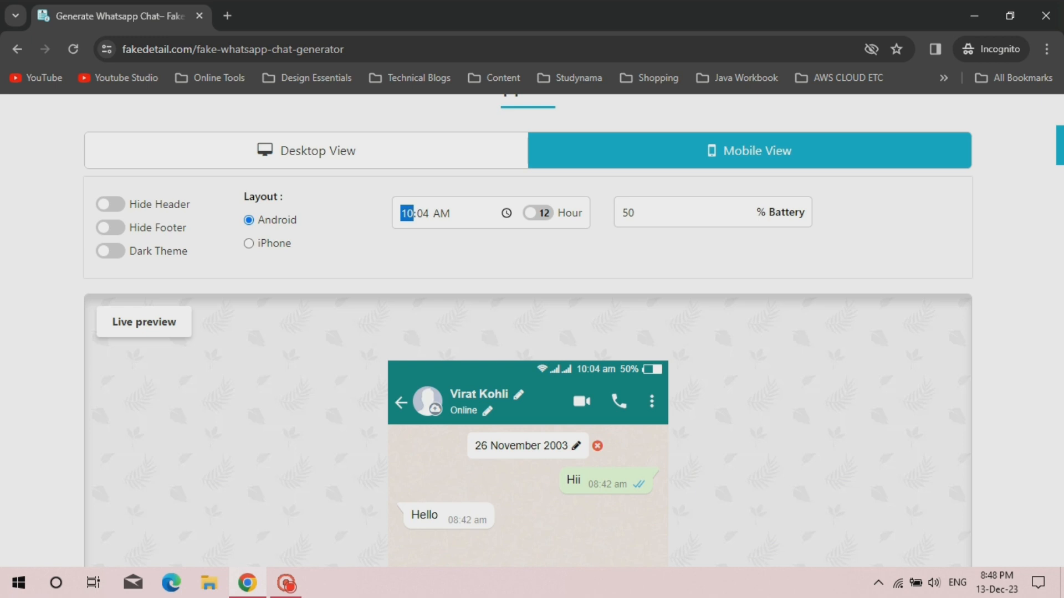
{"action": "type", "text": "06"}
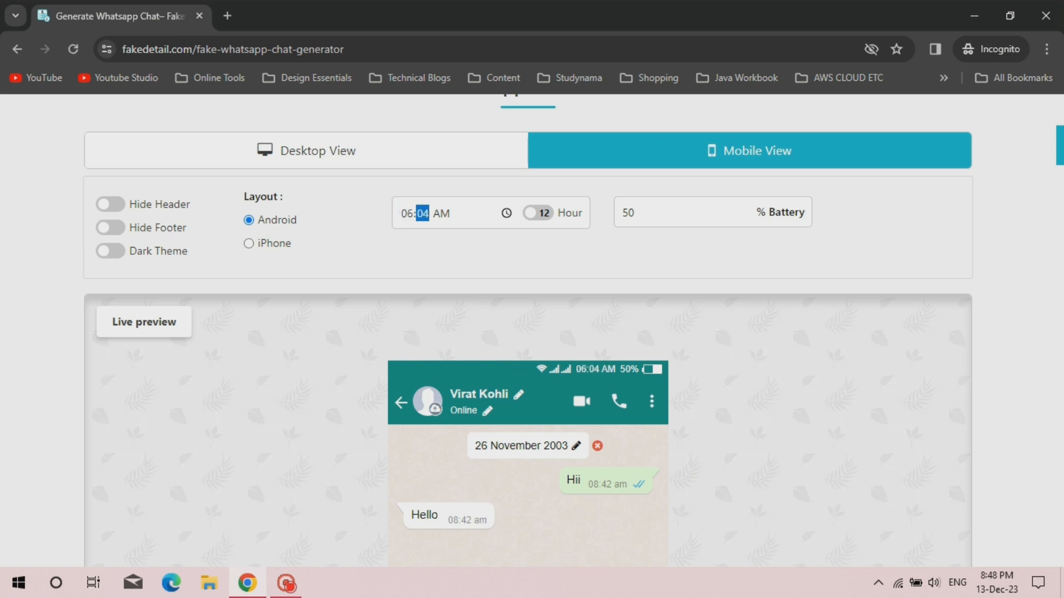
{"action": "left_click", "coordinate": [636, 213]}
{"action": "key", "text": "BackSpace"}
{"action": "key", "text": "BackSpace"}
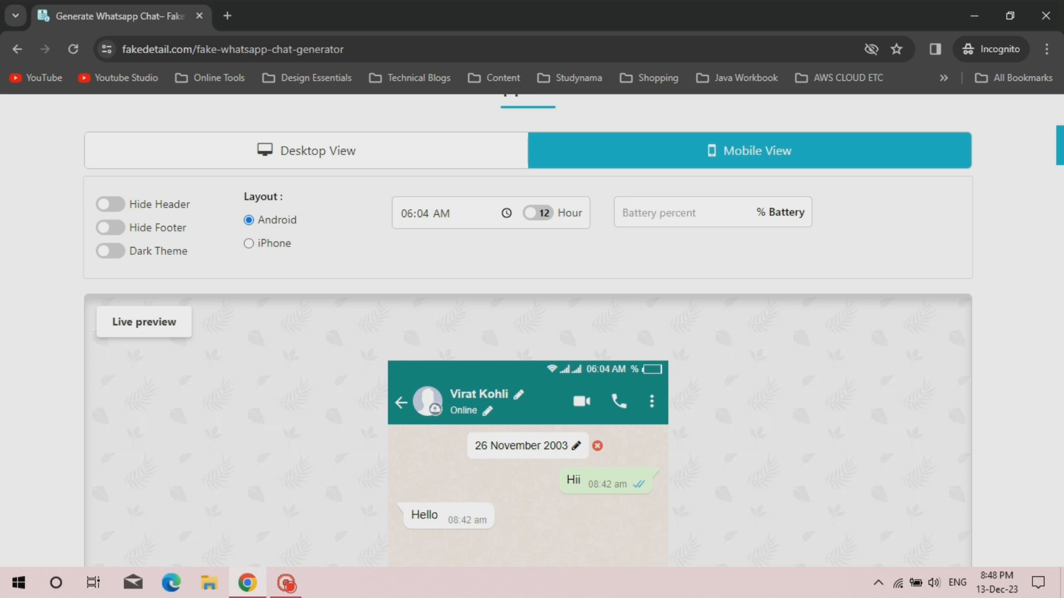
{"action": "type", "text": "33"}
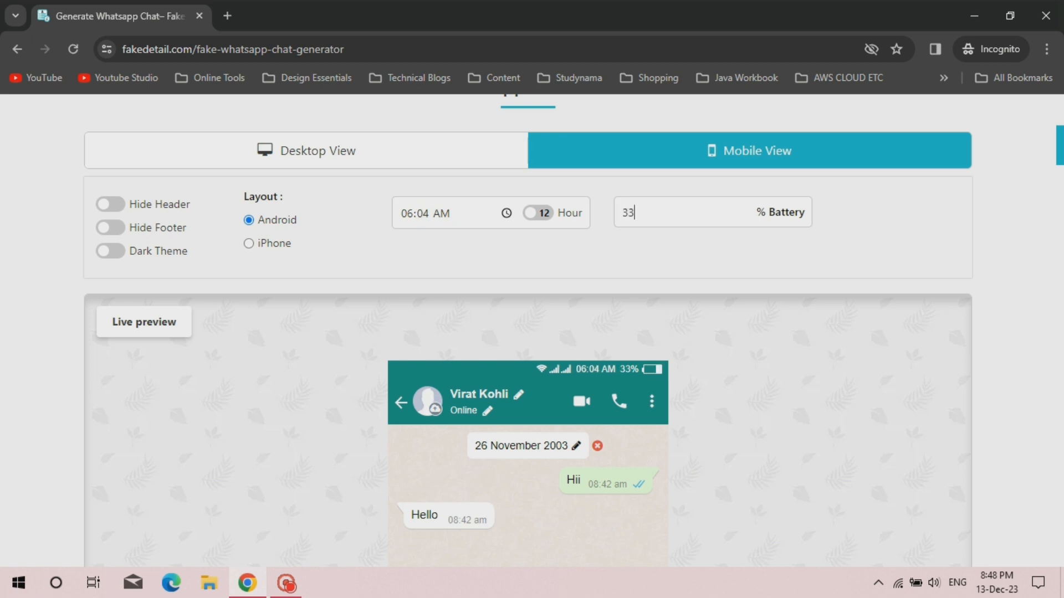
Change the date label above the chat messages to 13 December 2023.
{"action": "scroll", "coordinate": [609, 405], "scroll_direction": "down", "scroll_amount": 1}
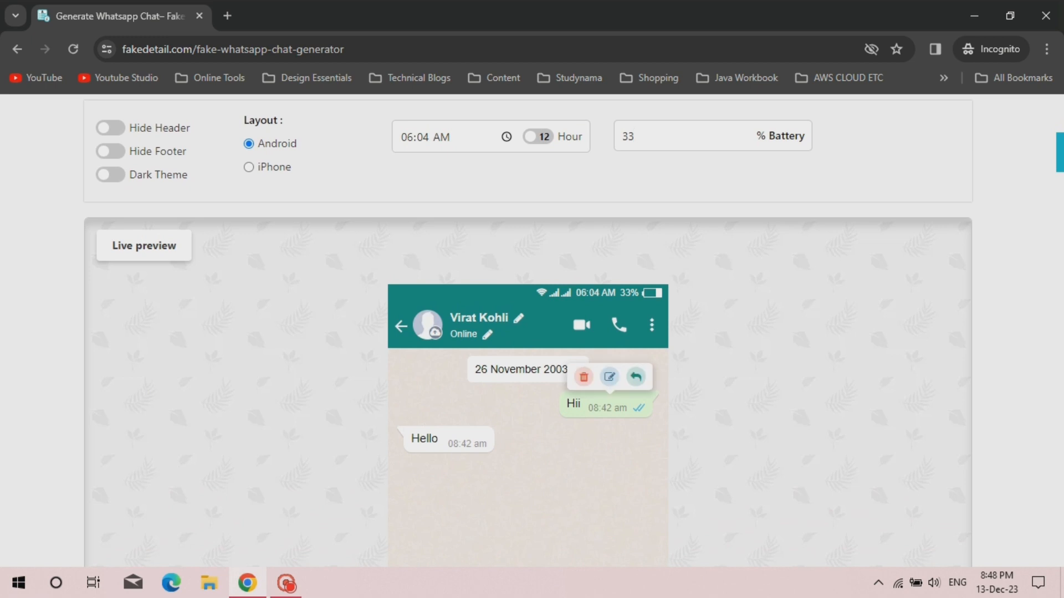
{"action": "left_click", "coordinate": [576, 370]}
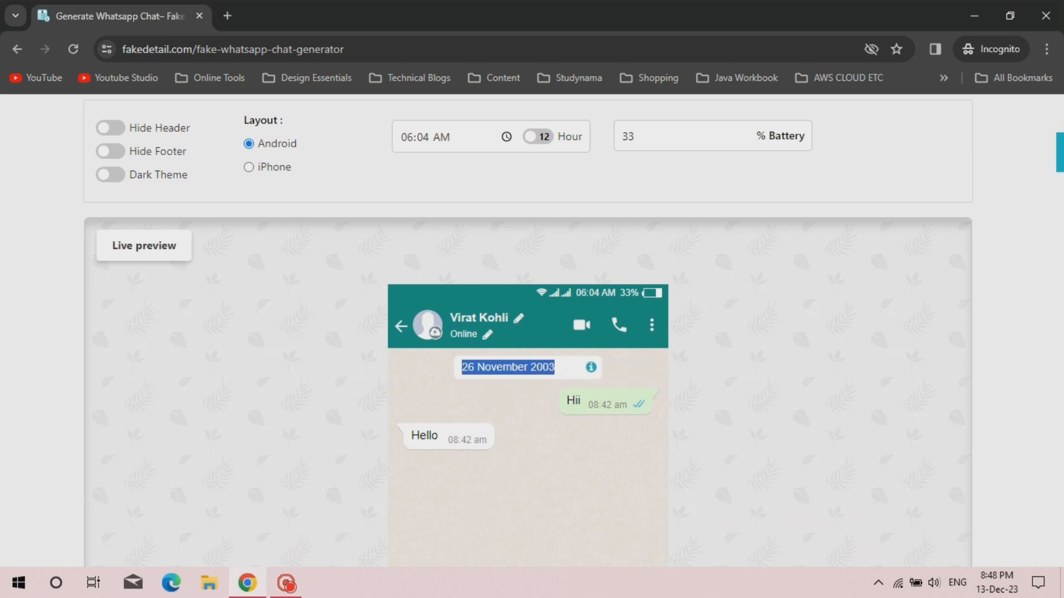
{"action": "key", "text": "Right"}
{"action": "key", "text": "BackSpace"}
{"action": "key", "text": "BackSpace"}
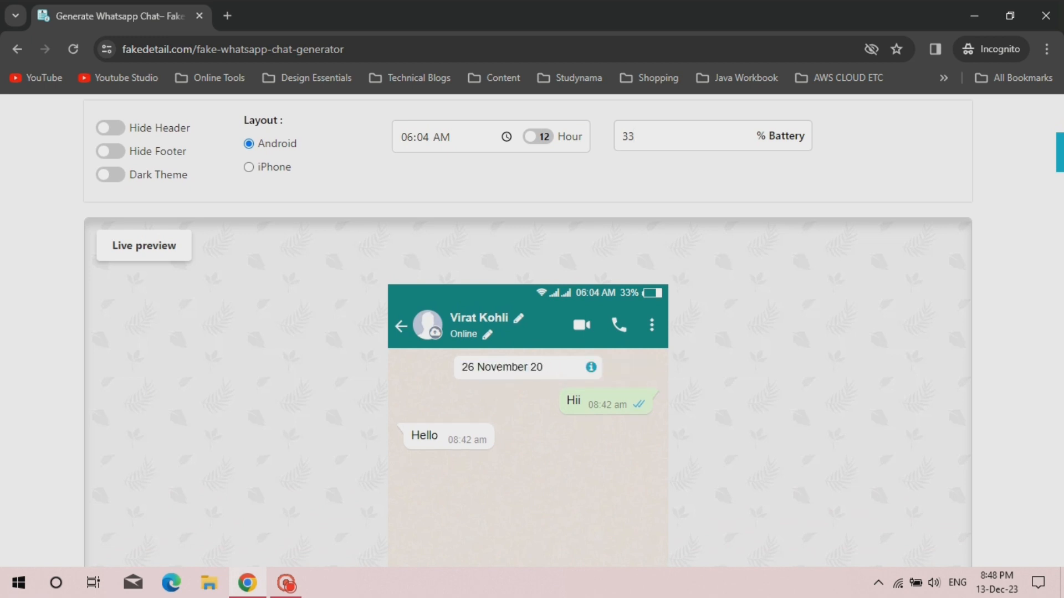
{"action": "type", "text": "23"}
{"action": "key", "text": "Left"}
{"action": "key", "text": "Left"}
{"action": "key", "text": "Left"}
{"action": "key", "text": "Left"}
{"action": "key", "text": "Left"}
{"action": "key", "text": "BackSpace"}
{"action": "key", "text": "BackSpace"}
{"action": "key", "text": "BackSpace"}
{"action": "key", "text": "BackSpace"}
{"action": "key", "text": "BackSpace"}
{"action": "key", "text": "BackSpace"}
{"action": "key", "text": "BackSpace"}
{"action": "key", "text": "BackSpace"}
{"action": "type", "text": "December"}
{"action": "key", "text": "BackSpace"}
{"action": "key", "text": "BackSpace"}
{"action": "type", "text": "2"}
{"action": "key", "text": "BackSpace"}
{"action": "type", "text": "13"}
Upload licensed-image.jpg from the Desktop as the chat contact's profile picture.
{"action": "scroll", "coordinate": [528, 329], "scroll_direction": "down", "scroll_amount": 1}
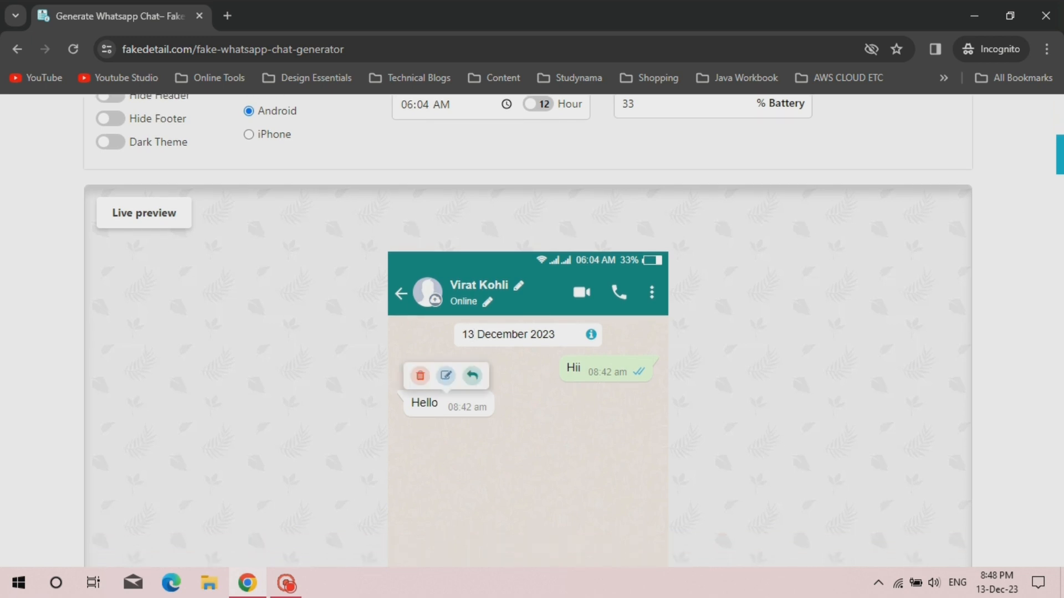
{"action": "mouse_move", "coordinate": [607, 369]}
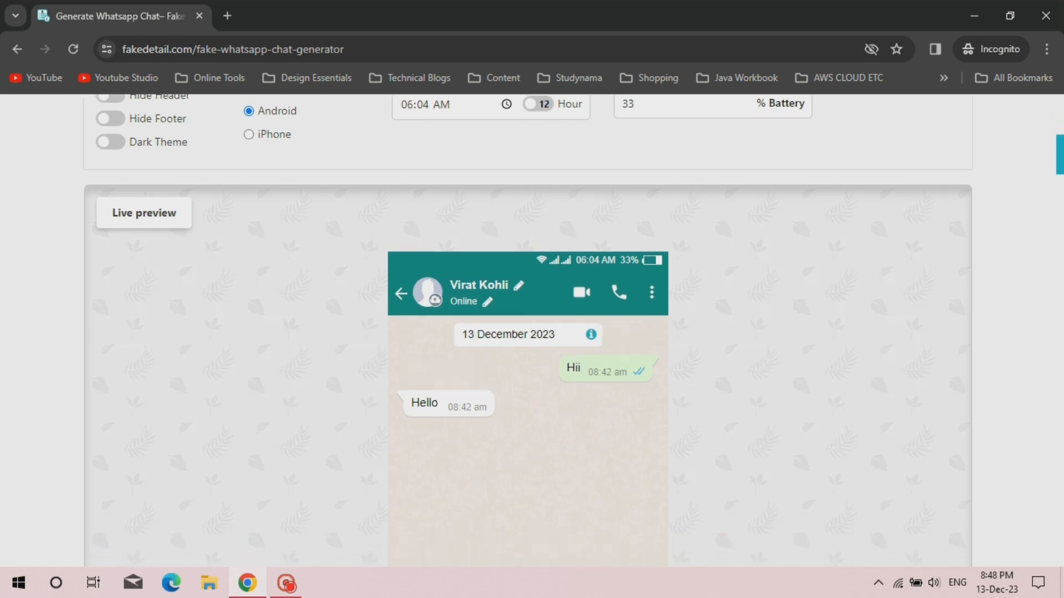
{"action": "scroll", "coordinate": [528, 329], "scroll_direction": "down", "scroll_amount": 3}
{"action": "scroll", "coordinate": [528, 329], "scroll_direction": "up", "scroll_amount": 3}
{"action": "scroll", "coordinate": [606, 366], "scroll_direction": "up", "scroll_amount": 2}
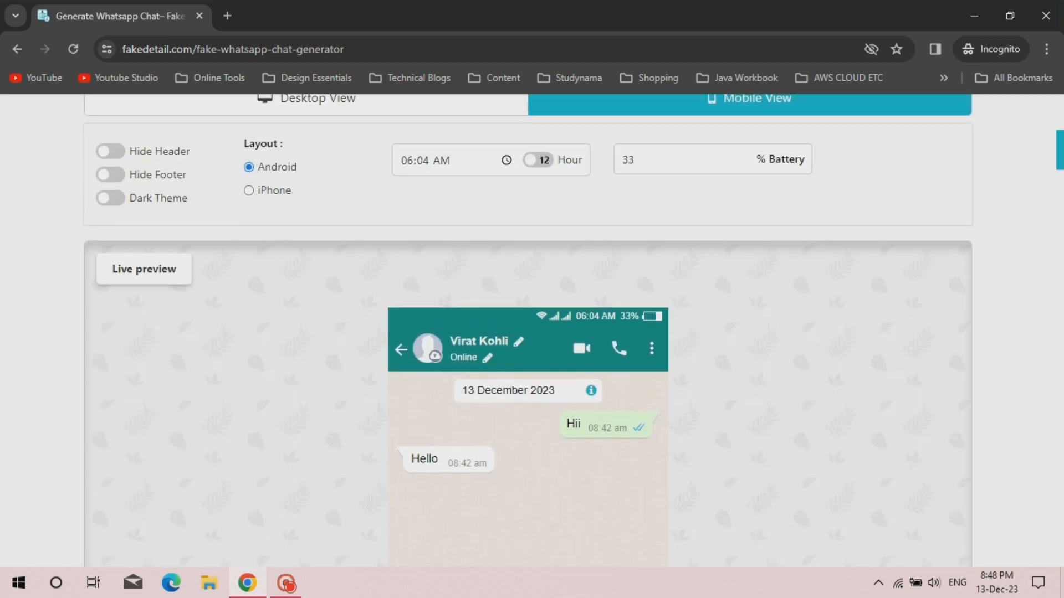
{"action": "scroll", "coordinate": [474, 391], "scroll_direction": "up", "scroll_amount": 2}
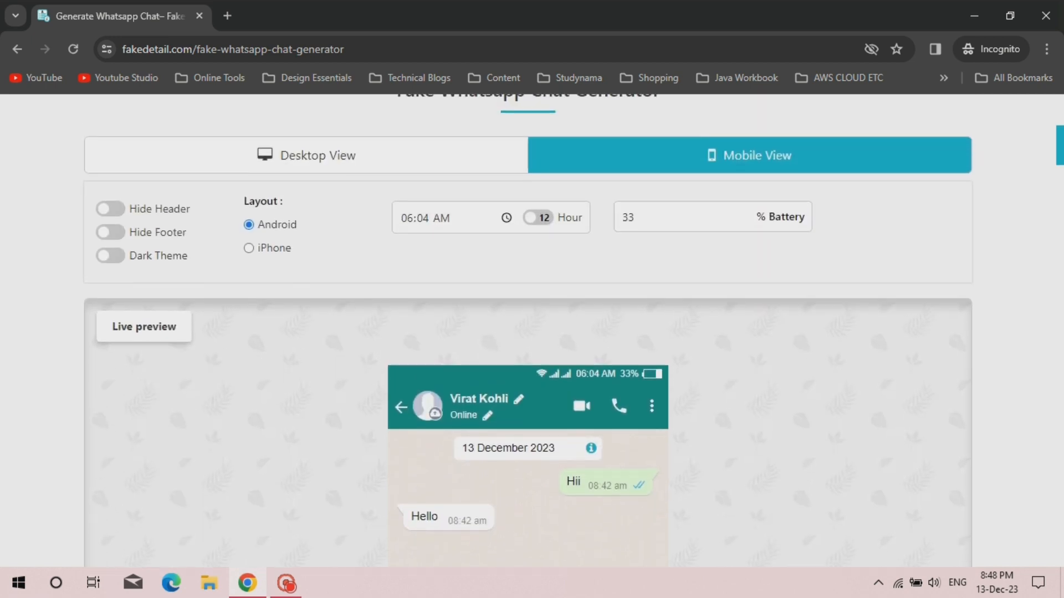
{"action": "scroll", "coordinate": [474, 391], "scroll_direction": "down", "scroll_amount": 4}
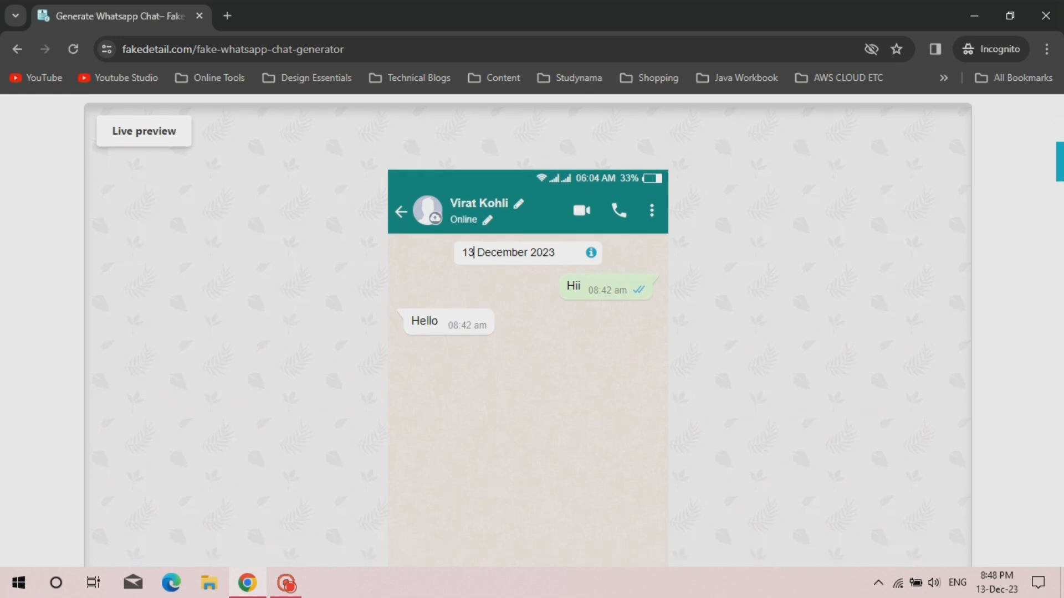
{"action": "left_click", "coordinate": [429, 213]}
{"action": "left_click", "coordinate": [182, 137]}
{"action": "key", "text": "Return"}
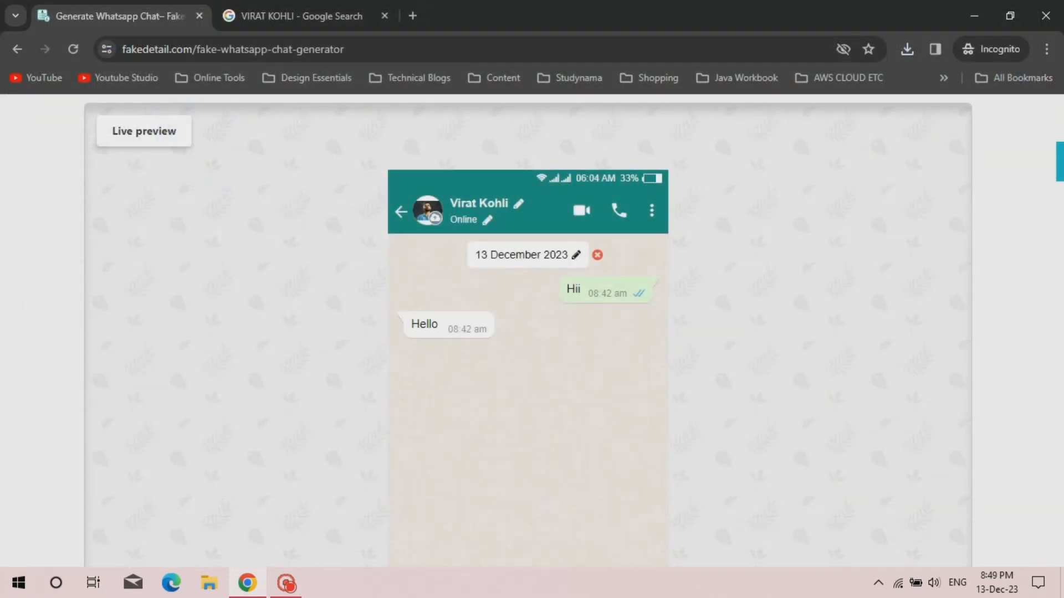
{"action": "left_click", "coordinate": [432, 215]}
{"action": "left_click", "coordinate": [182, 137]}
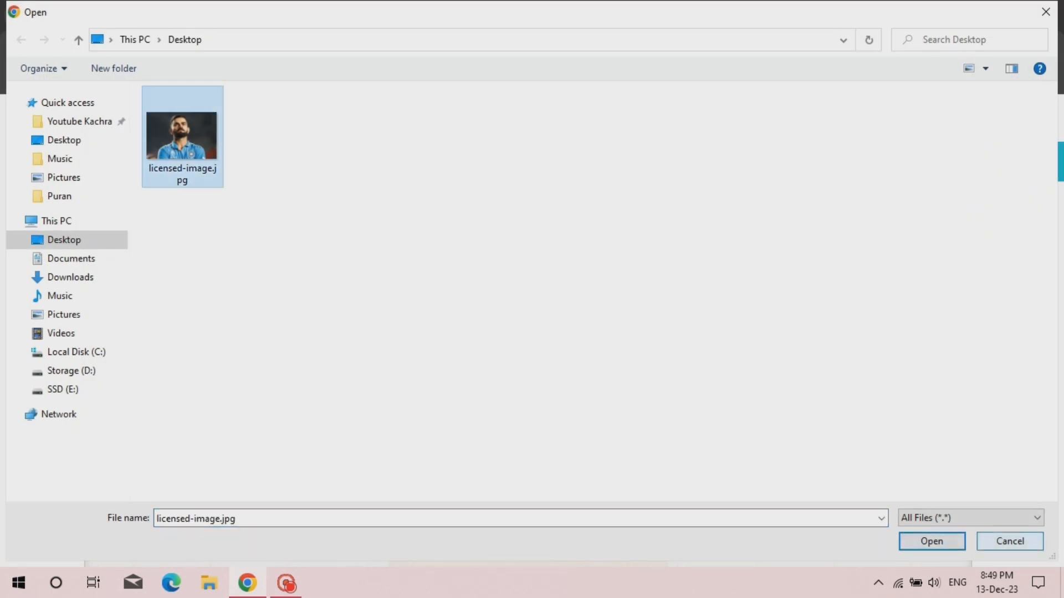
{"action": "left_click", "coordinate": [1010, 542]}
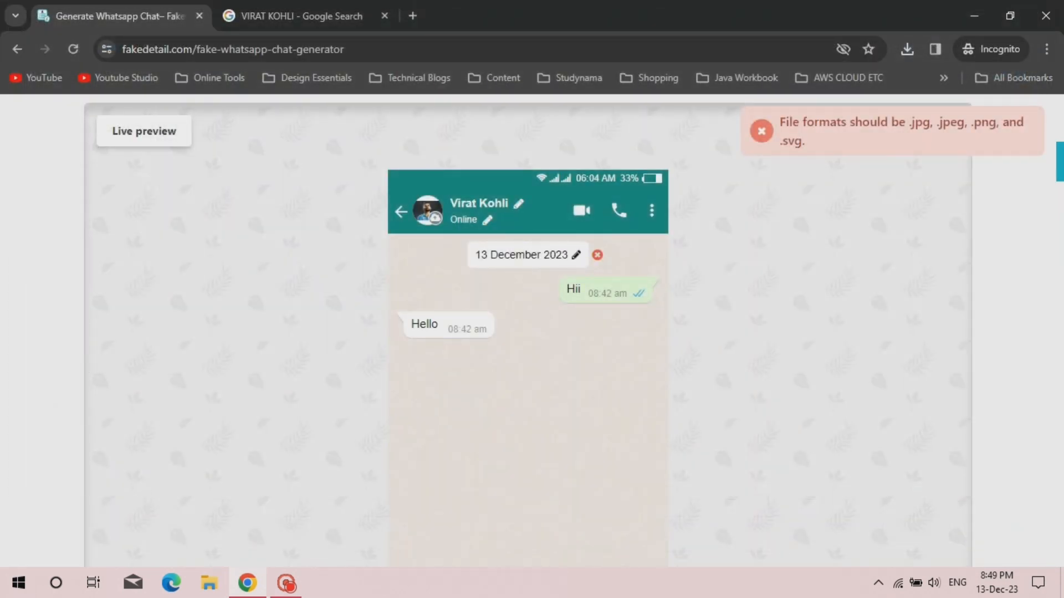
{"action": "mouse_move", "coordinate": [607, 291]}
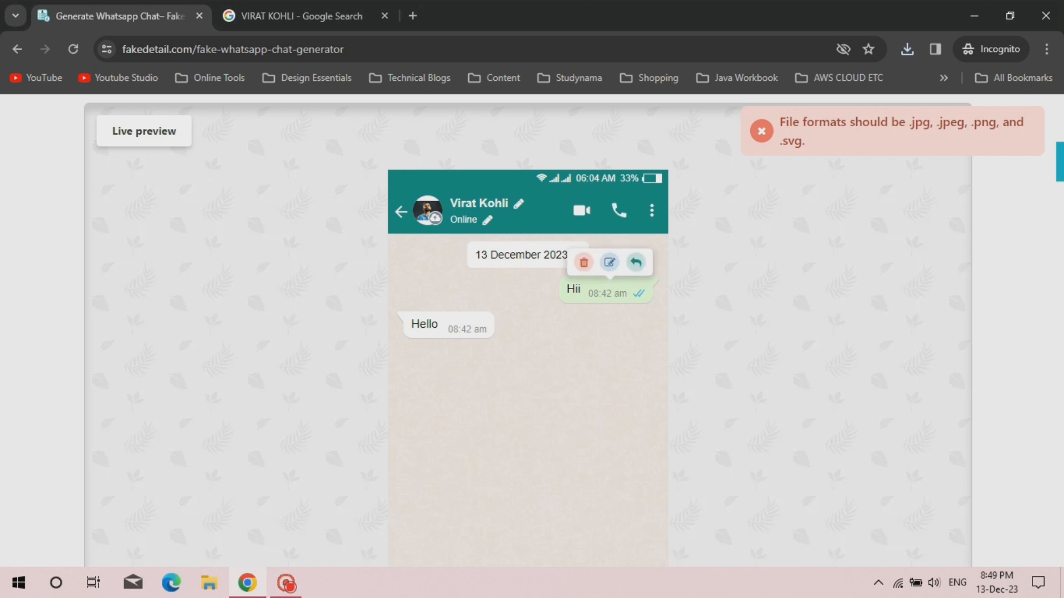
{"action": "mouse_move", "coordinate": [449, 325]}
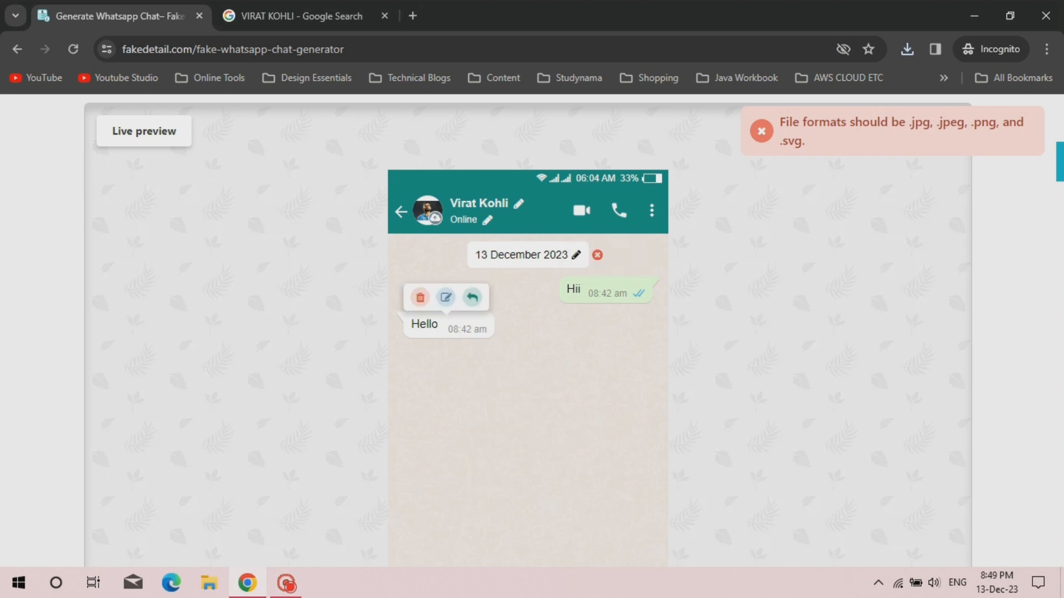
{"action": "left_click", "coordinate": [472, 298]}
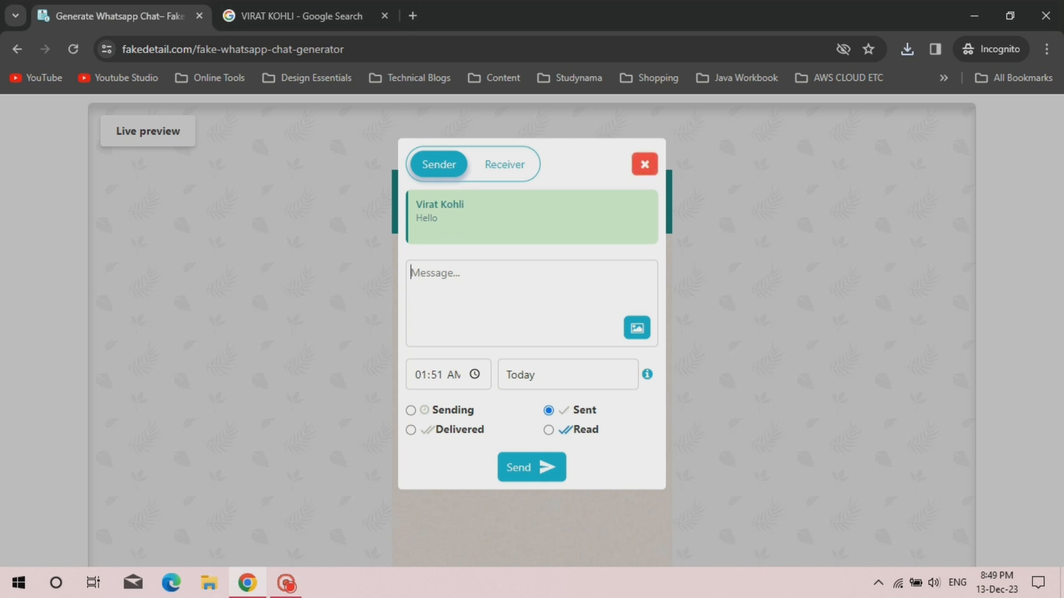
{"action": "left_click", "coordinate": [644, 164]}
Edit the sender's "Hii" message to read "Hii virat Sir" and send it.
{"action": "mouse_move", "coordinate": [607, 292]}
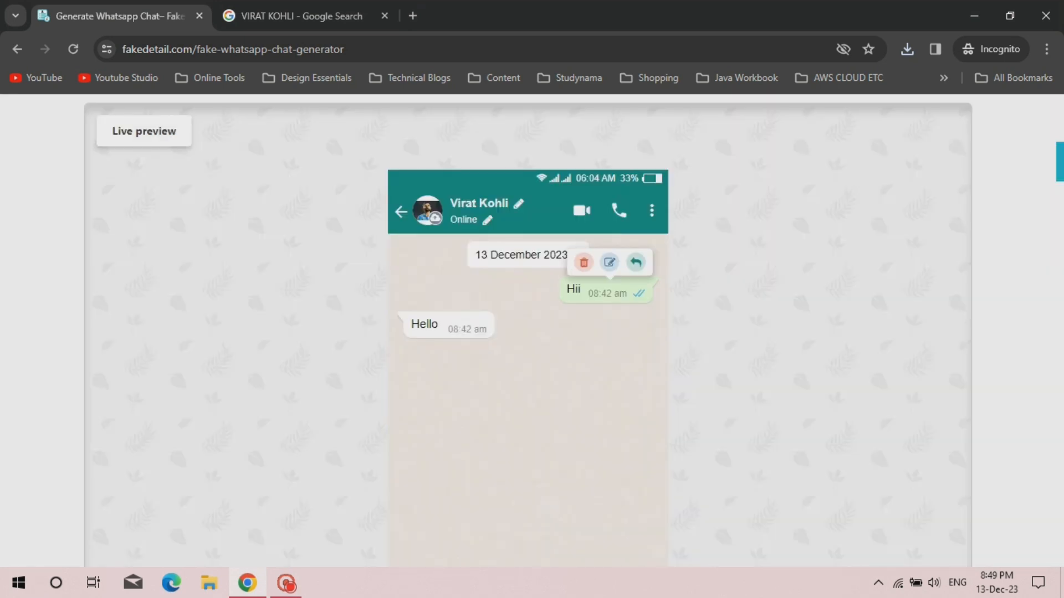
{"action": "left_click", "coordinate": [609, 263]}
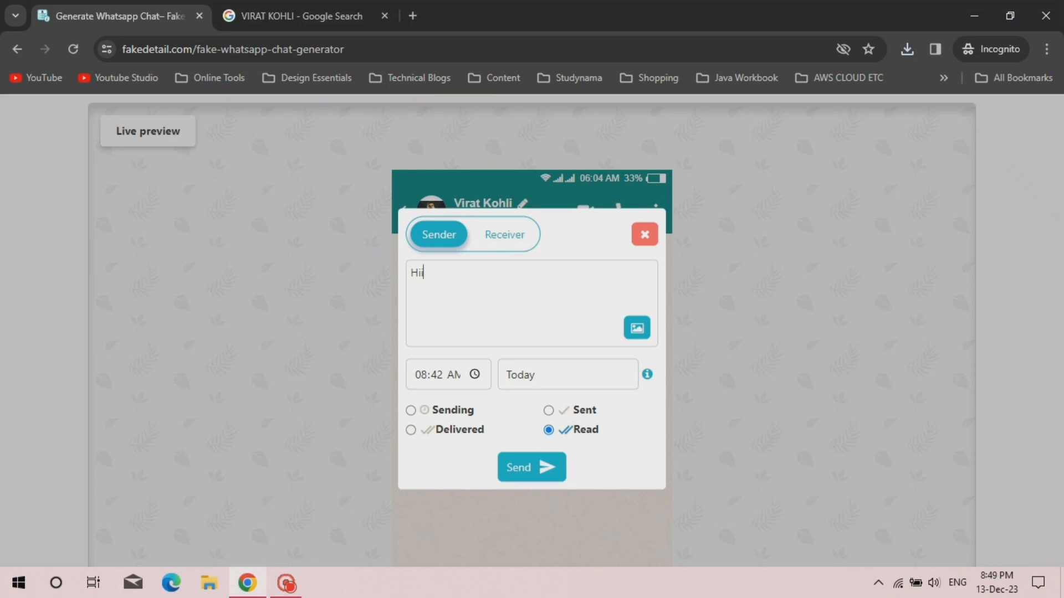
{"action": "type", "text": "virat S"}
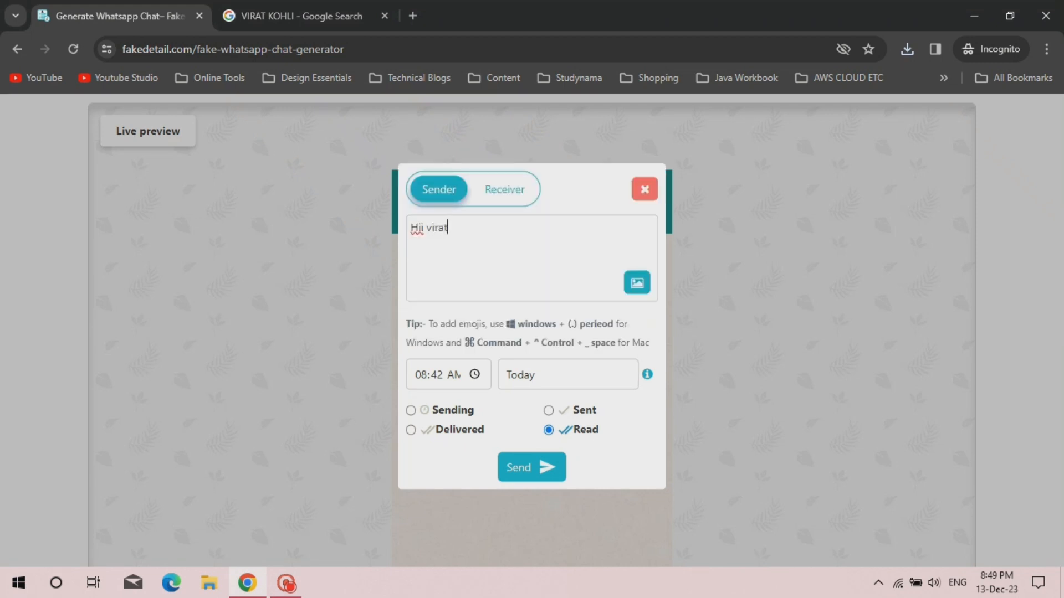
{"action": "type", "text": "ir"}
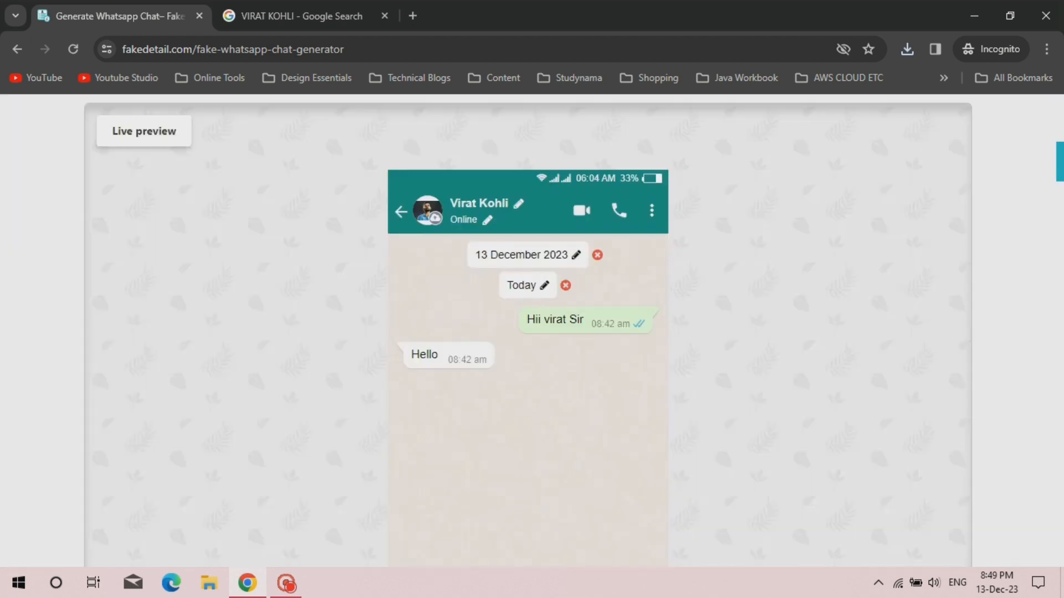
Reply to the sender's "Hii virat Sir" message with "Sir please subscribe my channel counting bytes".
{"action": "mouse_move", "coordinate": [448, 355]}
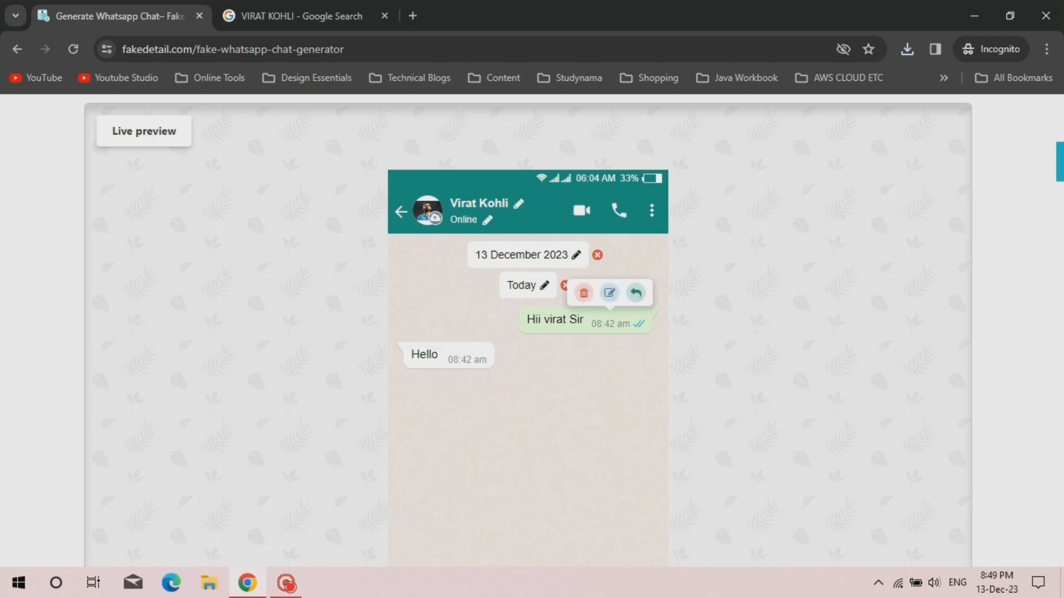
{"action": "mouse_move", "coordinate": [586, 321]}
{"action": "left_click", "coordinate": [636, 293]}
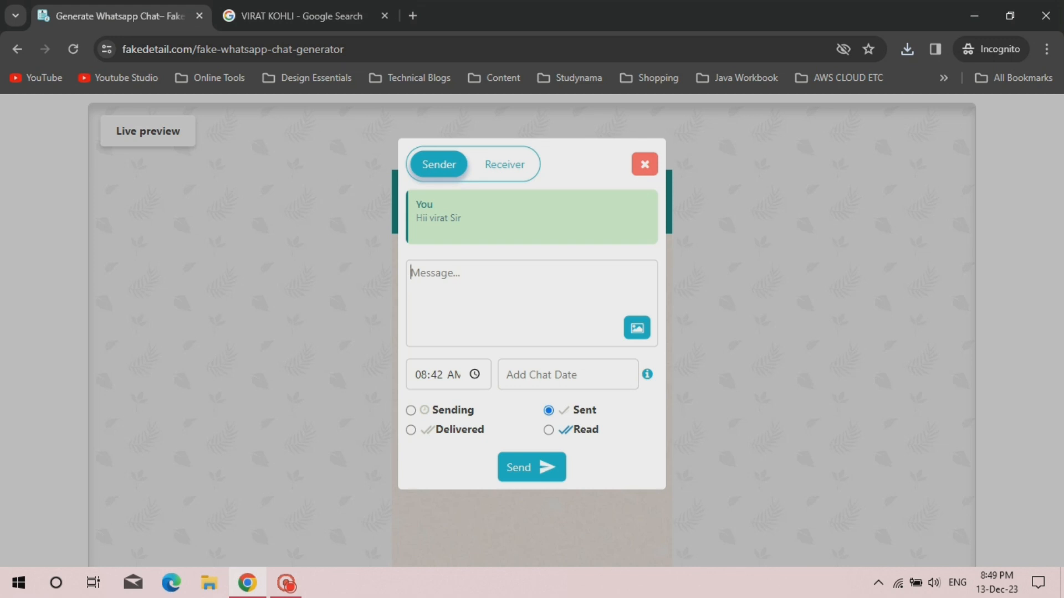
{"action": "type", "text": "Si"}
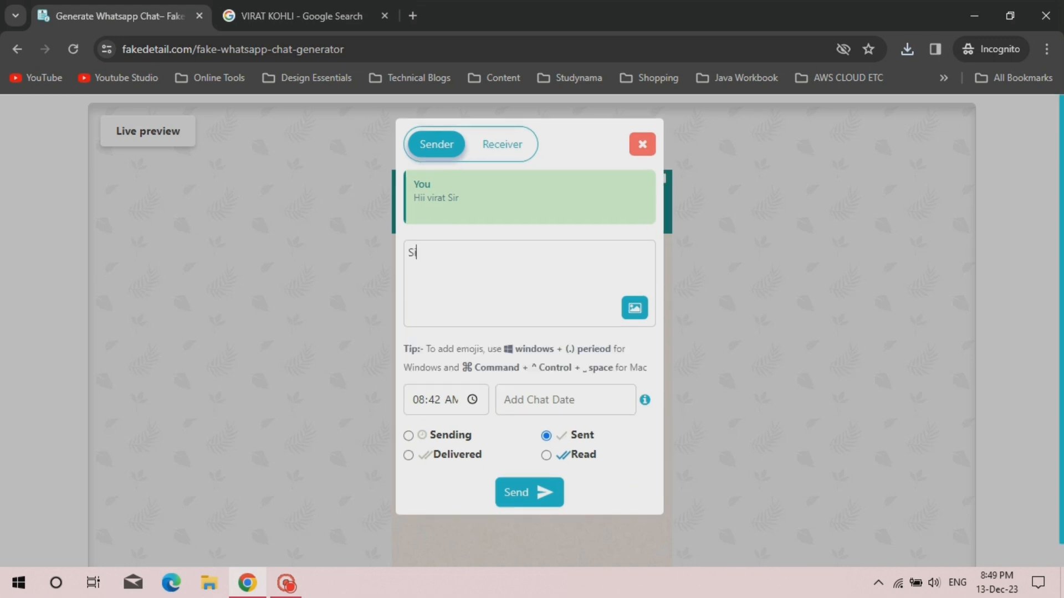
{"action": "type", "text": "r please subscribe my c"}
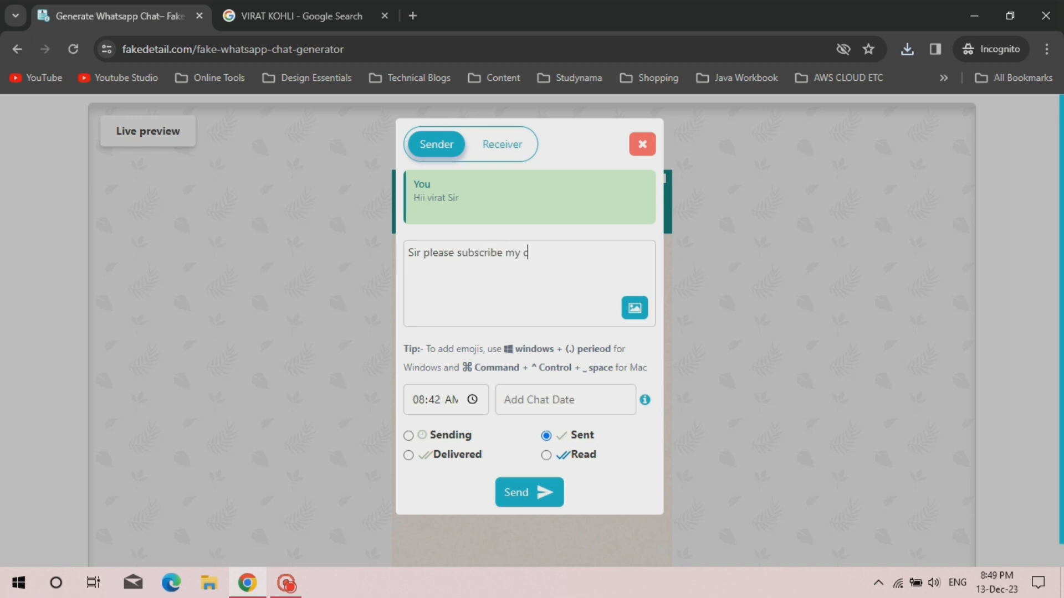
{"action": "type", "text": "hannel counting bytes"}
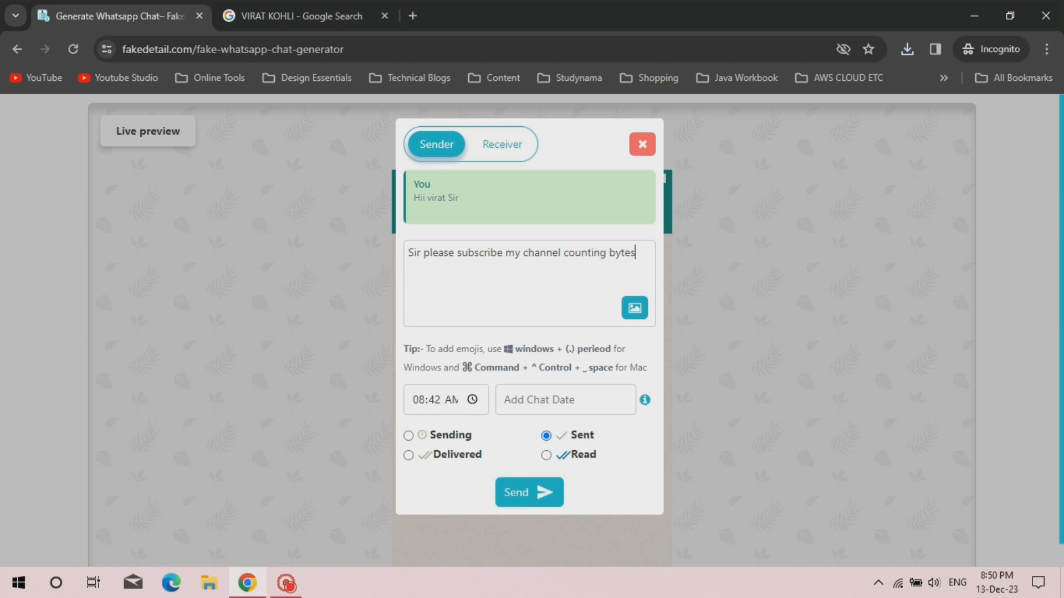
{"action": "key", "text": "Return"}
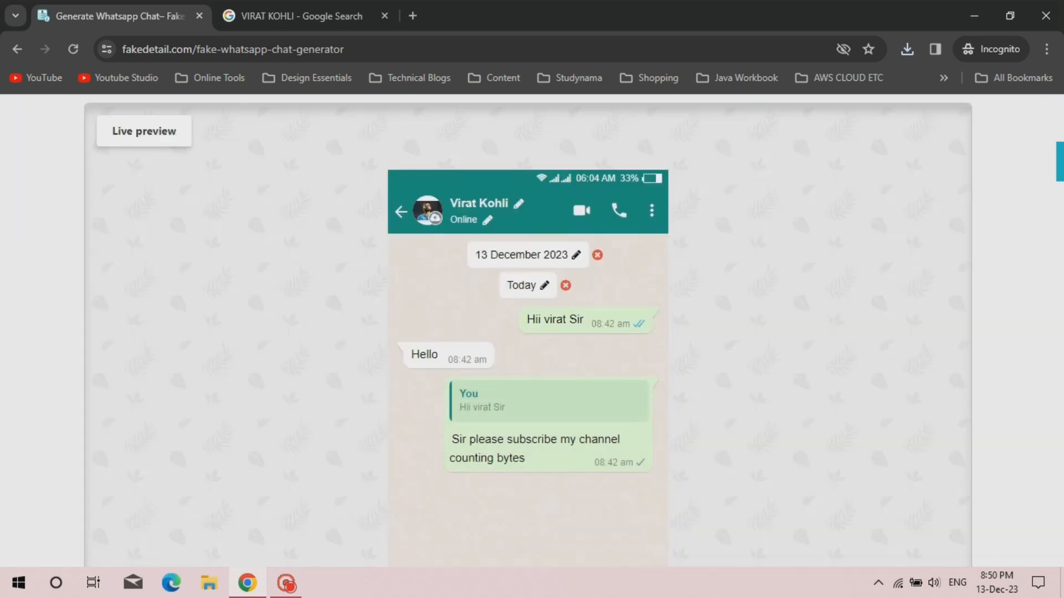
Delete the sender's quoted reply about subscribing to the channel from the chat.
{"action": "mouse_move", "coordinate": [587, 424]}
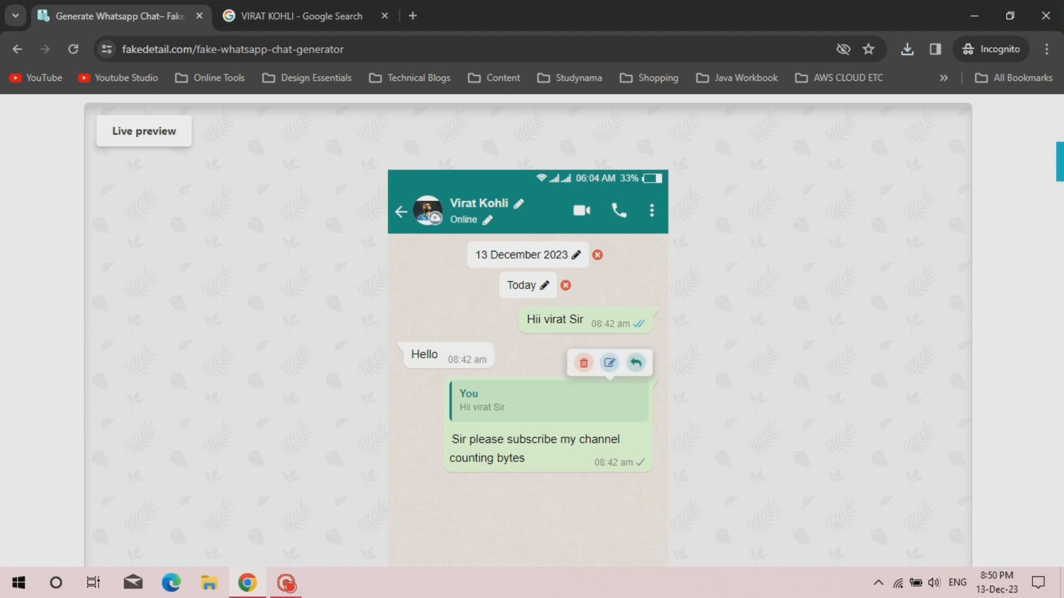
{"action": "scroll", "coordinate": [528, 333], "scroll_direction": "down", "scroll_amount": 3}
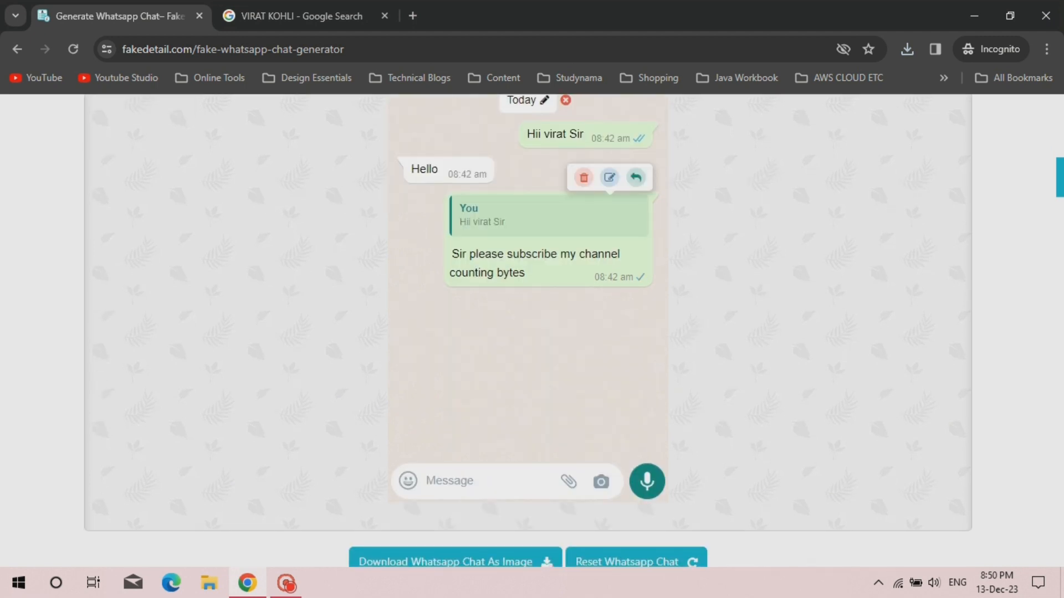
{"action": "left_click", "coordinate": [584, 177]}
{"action": "key", "text": "Return"}
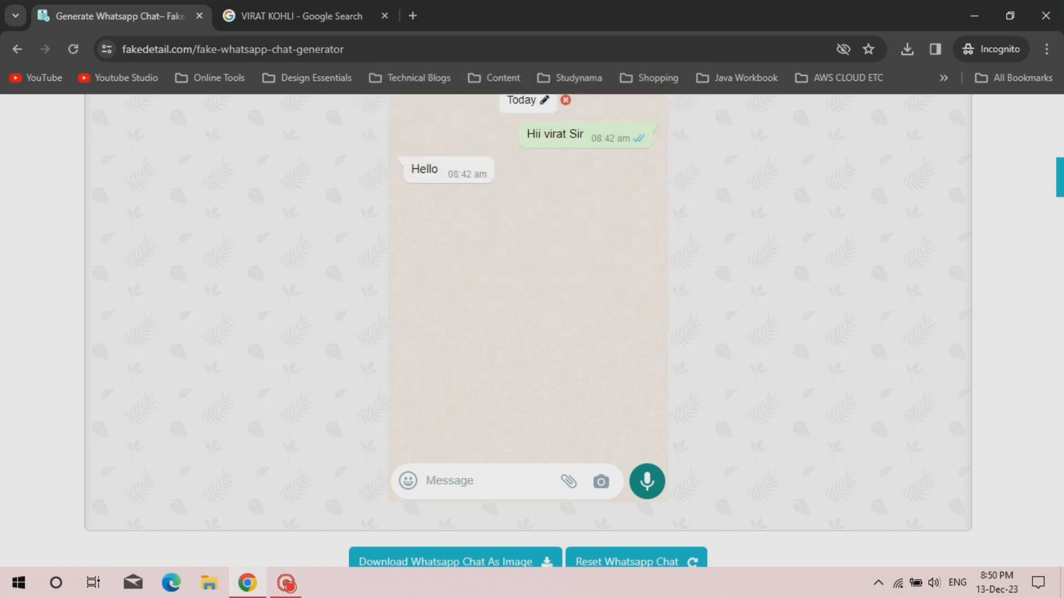
Start a new sender message reading "Sir please subscribe my channel".
{"action": "left_click", "coordinate": [481, 481]}
{"action": "type", "text": "S"}
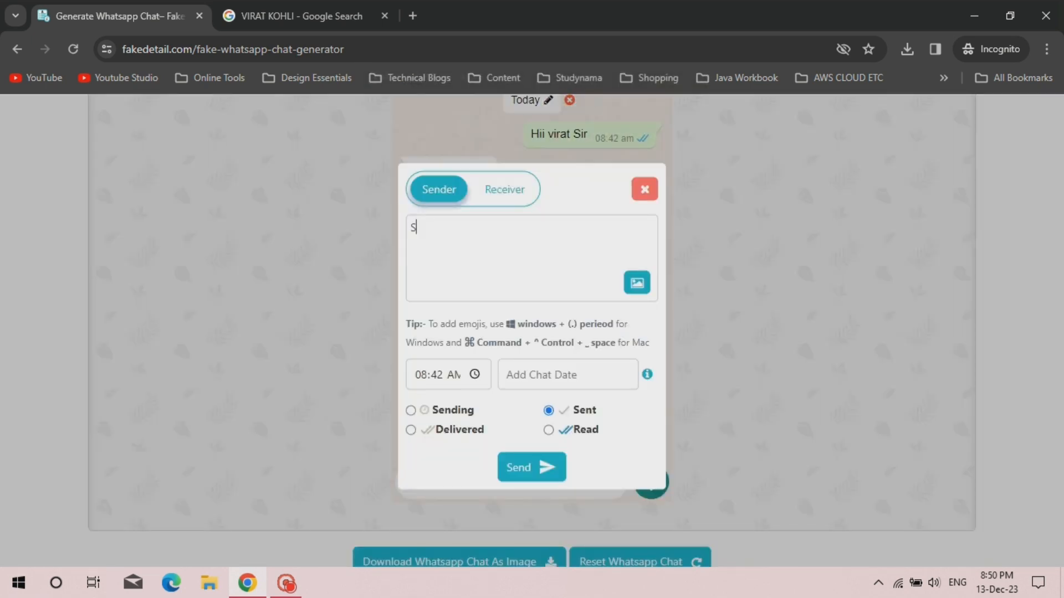
{"action": "type", "text": "ir please subscribe my"}
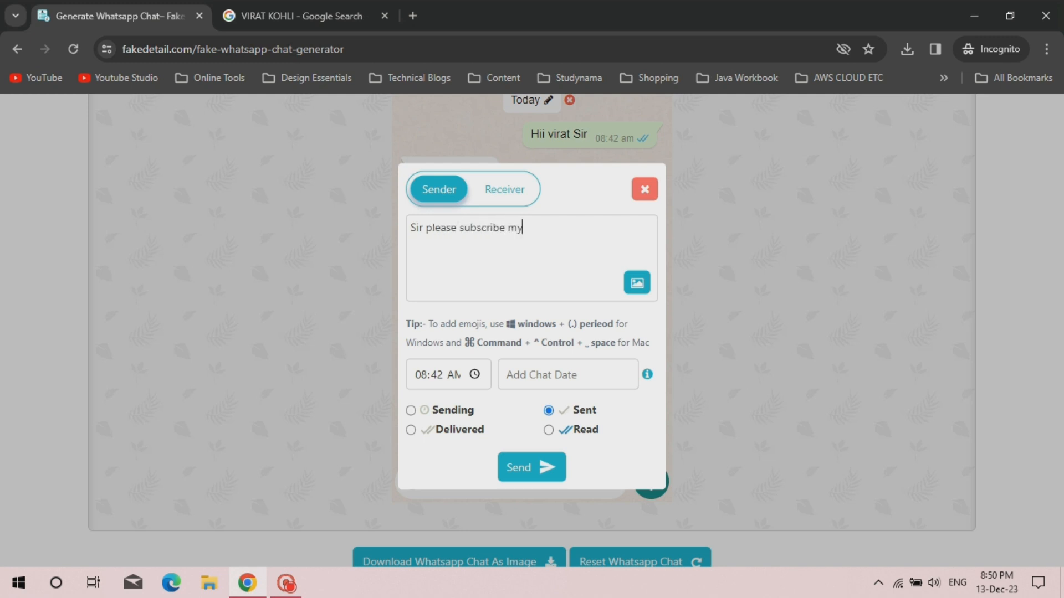
{"action": "type", "text": " chnn"}
{"action": "key", "text": "BackSpace"}
{"action": "key", "text": "BackSpace"}
{"action": "type", "text": "annel"}
Add a right-arrow emoji and "Counting Bytes" to the end of the sender's message and send it.
{"action": "key", "text": "super+period"}
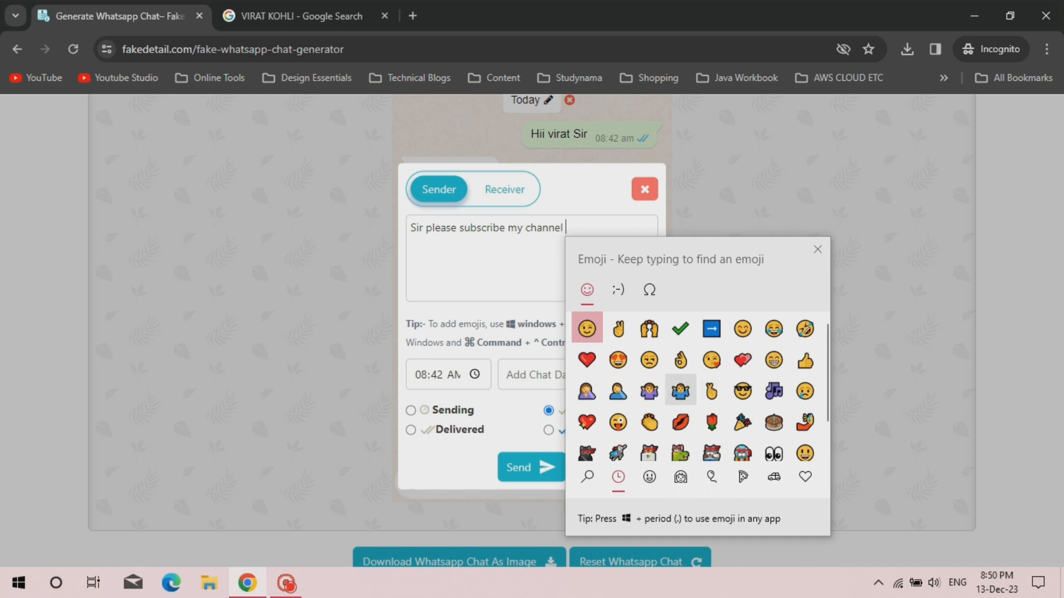
{"action": "scroll", "coordinate": [743, 421], "scroll_direction": "down", "scroll_amount": 1}
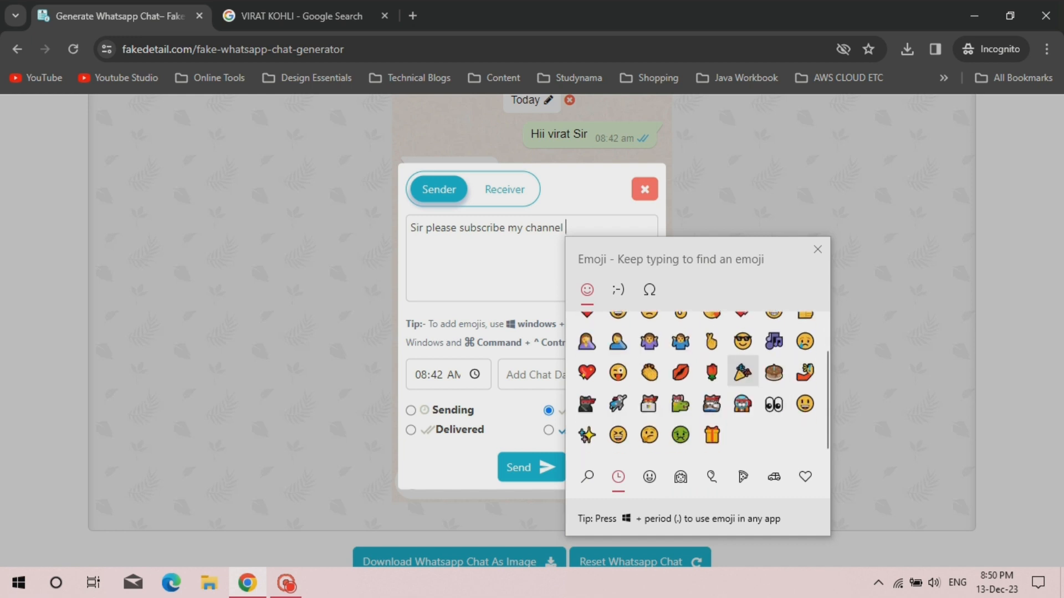
{"action": "scroll", "coordinate": [742, 444], "scroll_direction": "up", "scroll_amount": 1}
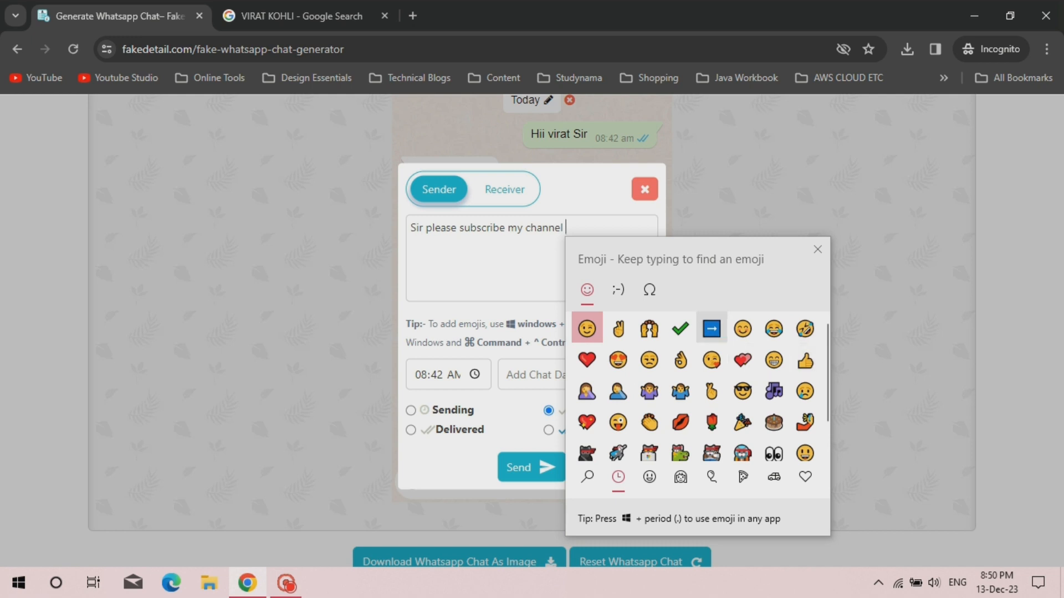
{"action": "left_click", "coordinate": [712, 329]}
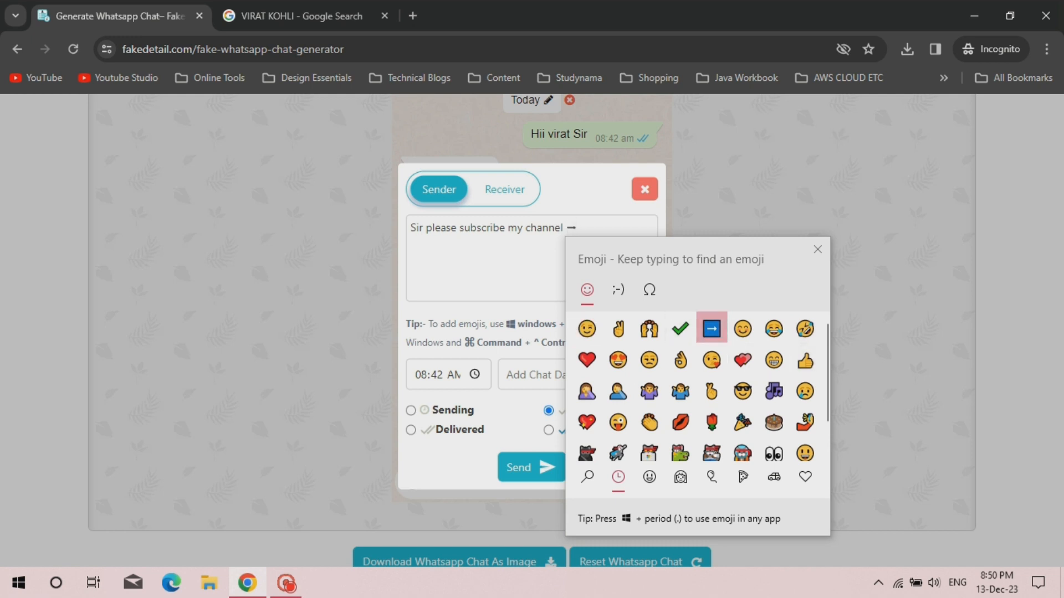
{"action": "key", "text": "Escape"}
{"action": "type", "text": "Co"}
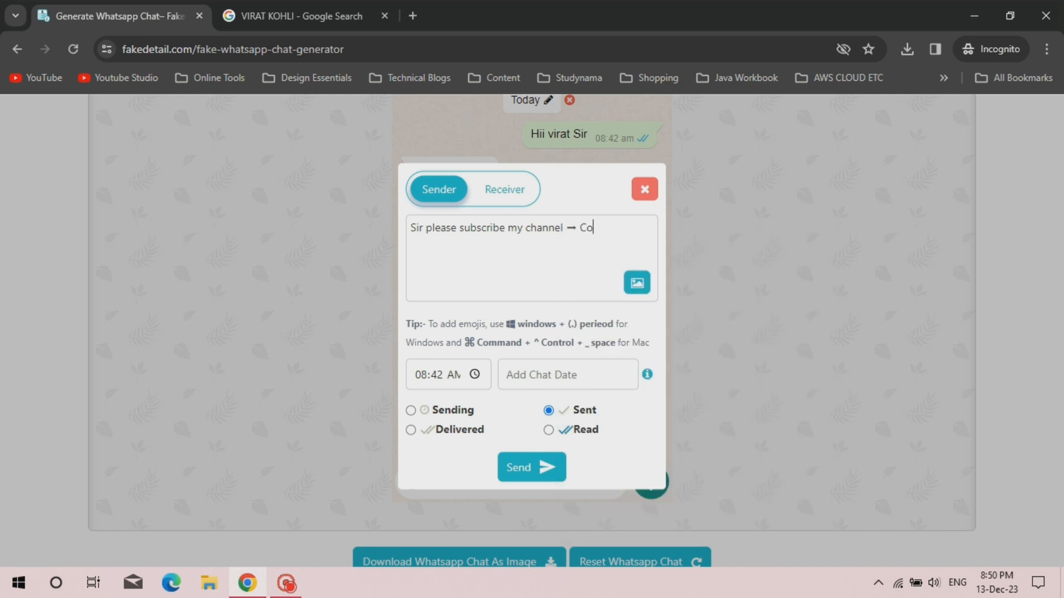
{"action": "type", "text": "unting Bytes"}
{"action": "key", "text": "Return"}
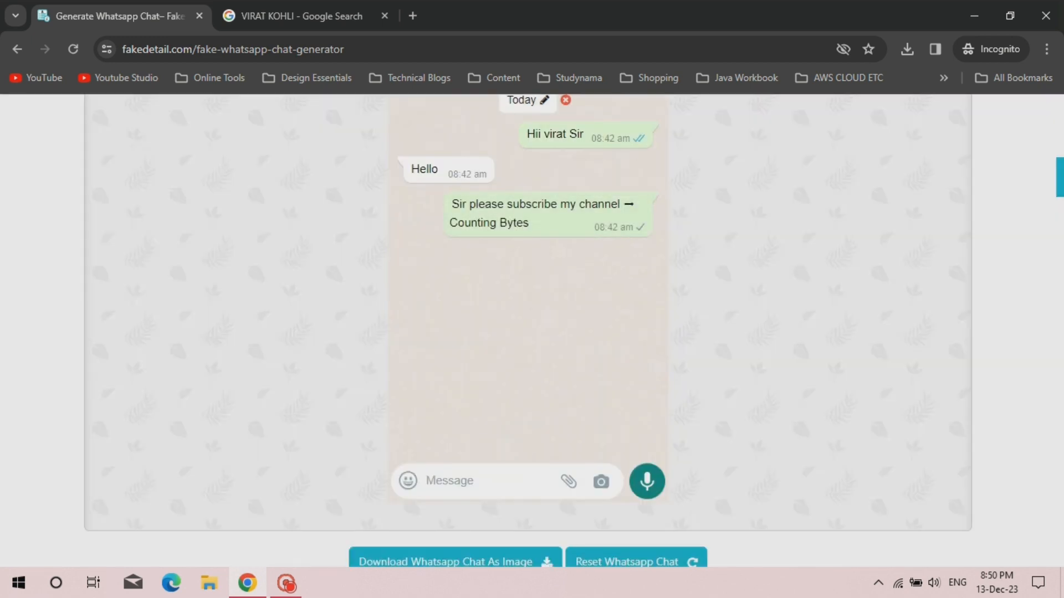
Start a new receiver message reading "Sure" followed by the sender's first name and two dots.
{"action": "mouse_move", "coordinate": [449, 170]}
{"action": "left_click", "coordinate": [480, 481]}
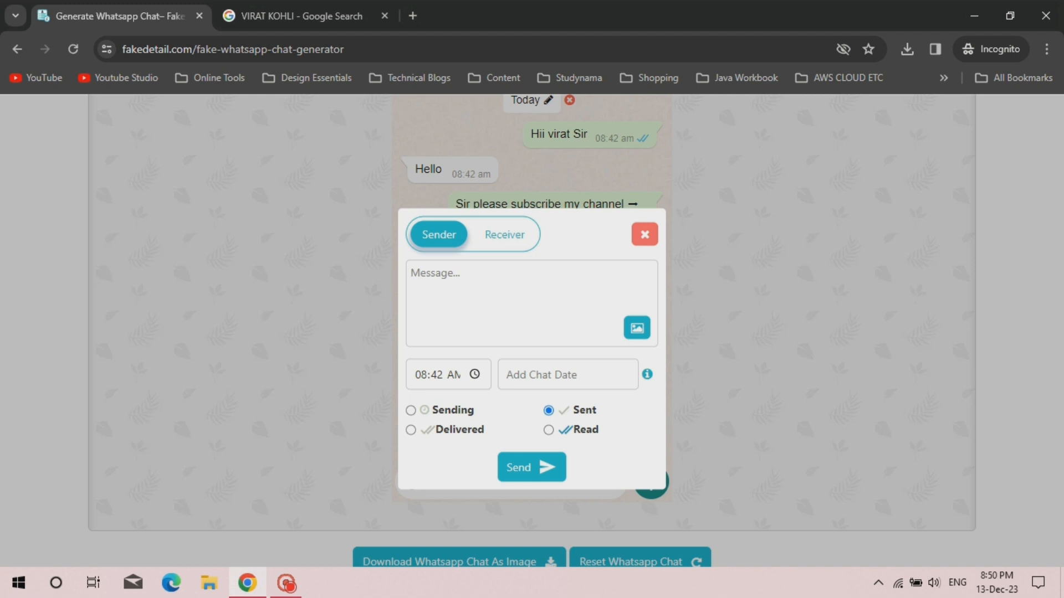
{"action": "left_click", "coordinate": [504, 235]}
{"action": "left_click", "coordinate": [499, 300]}
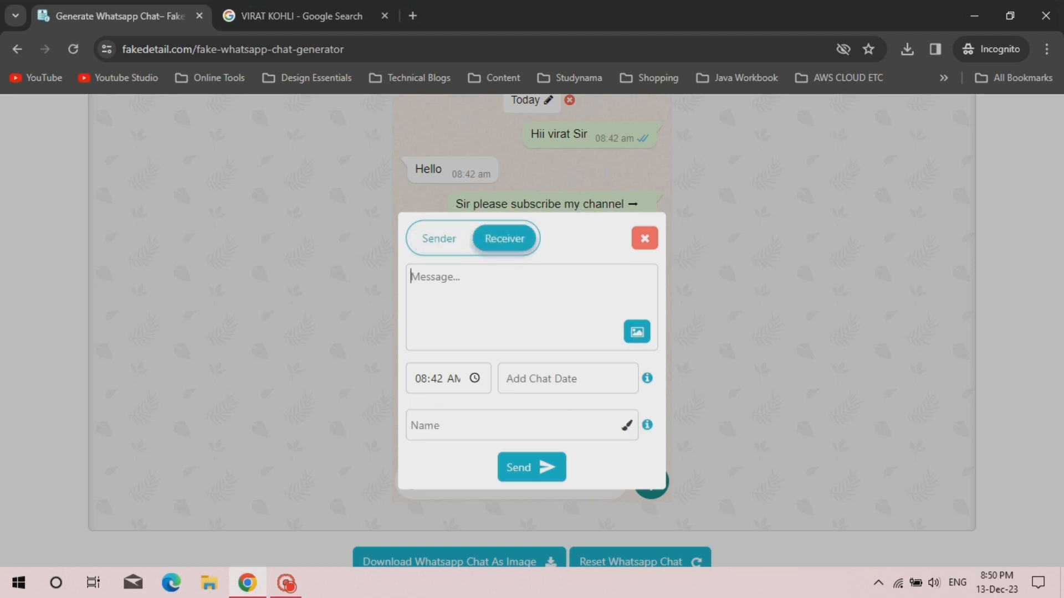
{"action": "type", "text": "S"}
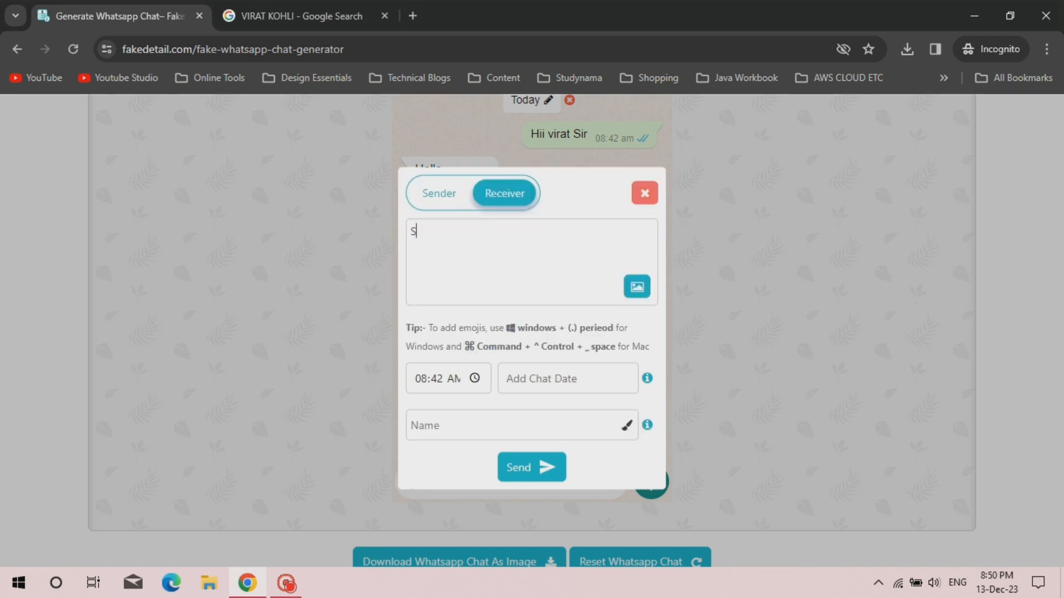
{"action": "type", "text": "ure Vicky"}
{"action": "key", "text": "BackSpace"}
{"action": "key", "text": "BackSpace"}
{"action": "key", "text": "BackSpace"}
{"action": "key", "text": "BackSpace"}
{"action": "type", "text": "Arun.. NIce M"}
{"action": "key", "text": "BackSpace"}
{"action": "key", "text": "BackSpace"}
{"action": "key", "text": "BackSpace"}
{"action": "key", "text": "BackSpace"}
{"action": "key", "text": "BackSpace"}
{"action": "key", "text": "BackSpace"}
{"action": "key", "text": "BackSpace"}
Finish the receiver's message with "Done :)" and send it.
{"action": "type", "text": "Done"}
{"action": "key", "text": "BackSpace"}
{"action": "type", "text": ":)"}
{"action": "left_click", "coordinate": [531, 467]}
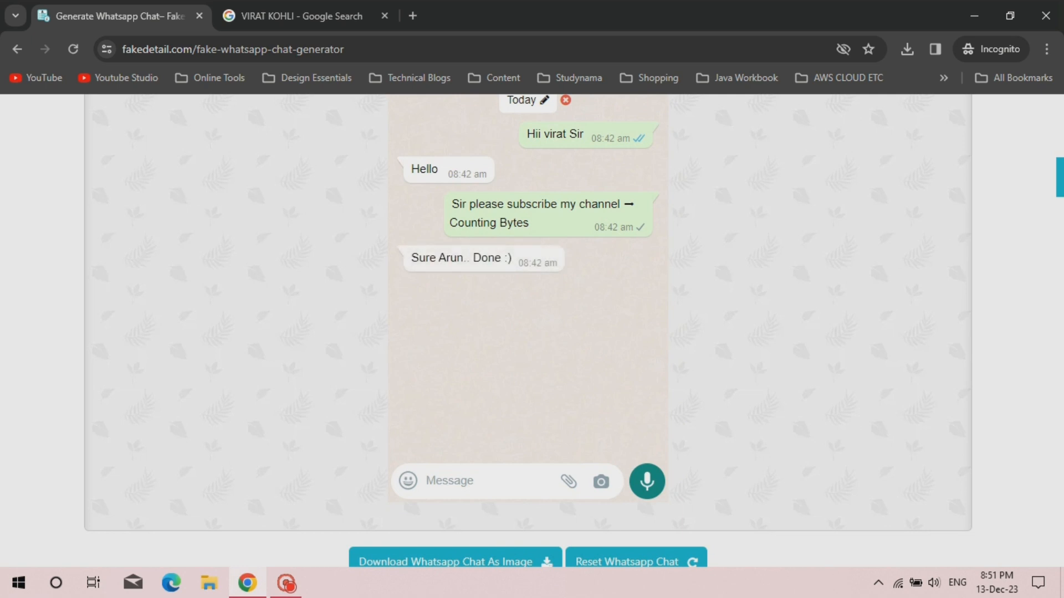
Download the finished WhatsApp chat as an image and save it as whatsapp_chat.png on the Desktop.
{"action": "scroll", "coordinate": [444, 277], "scroll_direction": "up", "scroll_amount": 1}
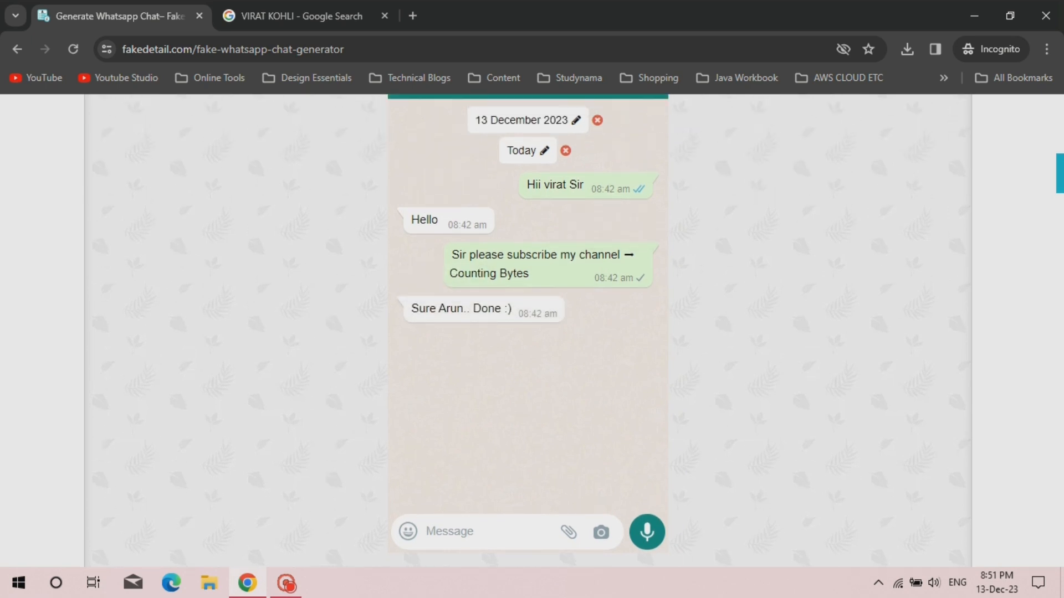
{"action": "scroll", "coordinate": [527, 333], "scroll_direction": "up", "scroll_amount": 7}
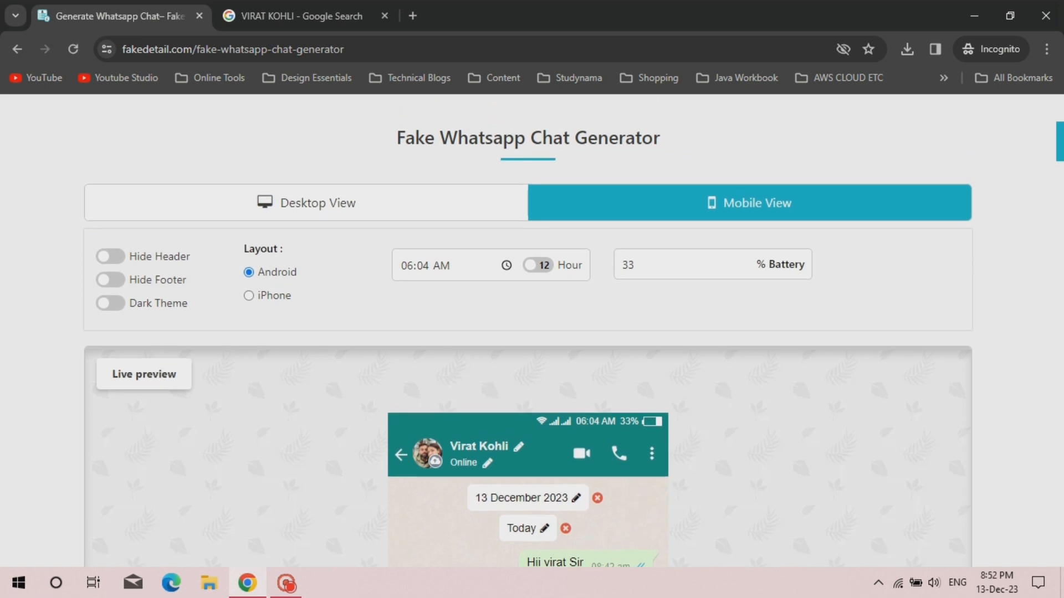
{"action": "scroll", "coordinate": [527, 333], "scroll_direction": "down", "scroll_amount": 9}
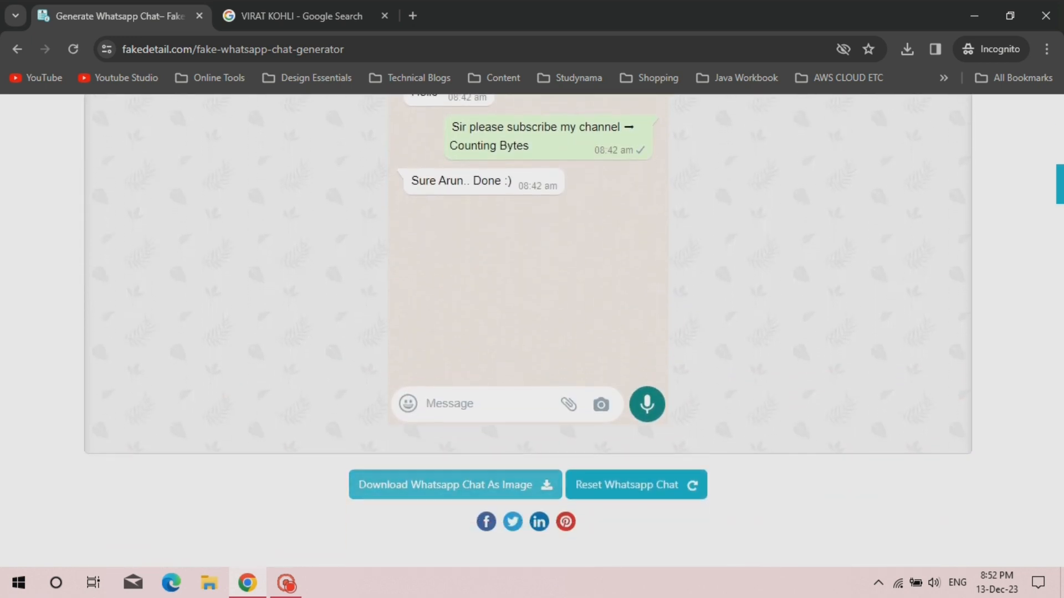
{"action": "left_click", "coordinate": [455, 485]}
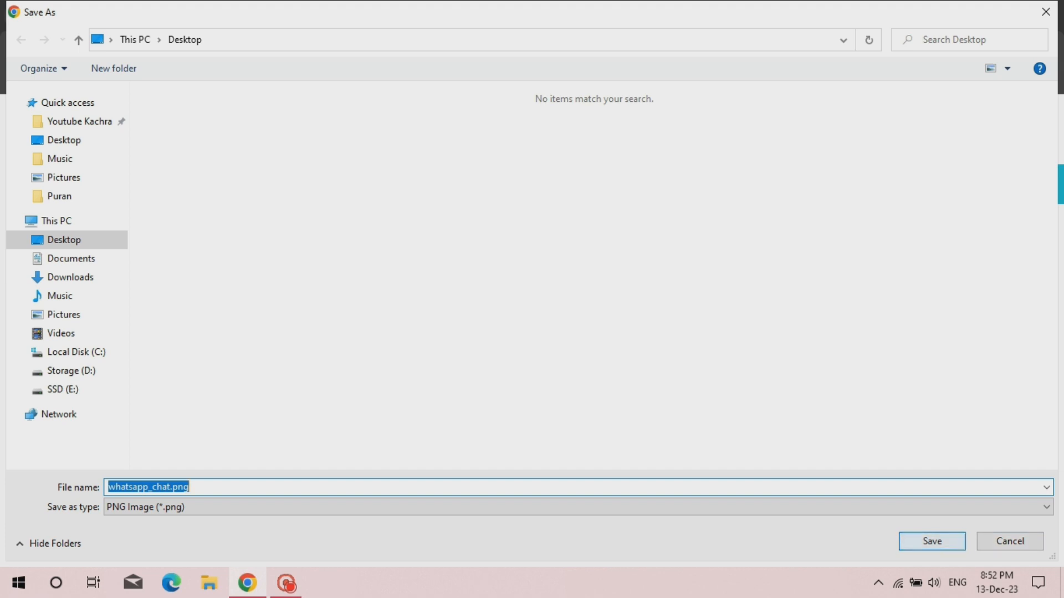
{"action": "left_click", "coordinate": [932, 541]}
Minimize the browser and open the saved whatsapp_chat.png from the desktop in Photos.
{"action": "scroll", "coordinate": [528, 327], "scroll_direction": "up", "scroll_amount": 5}
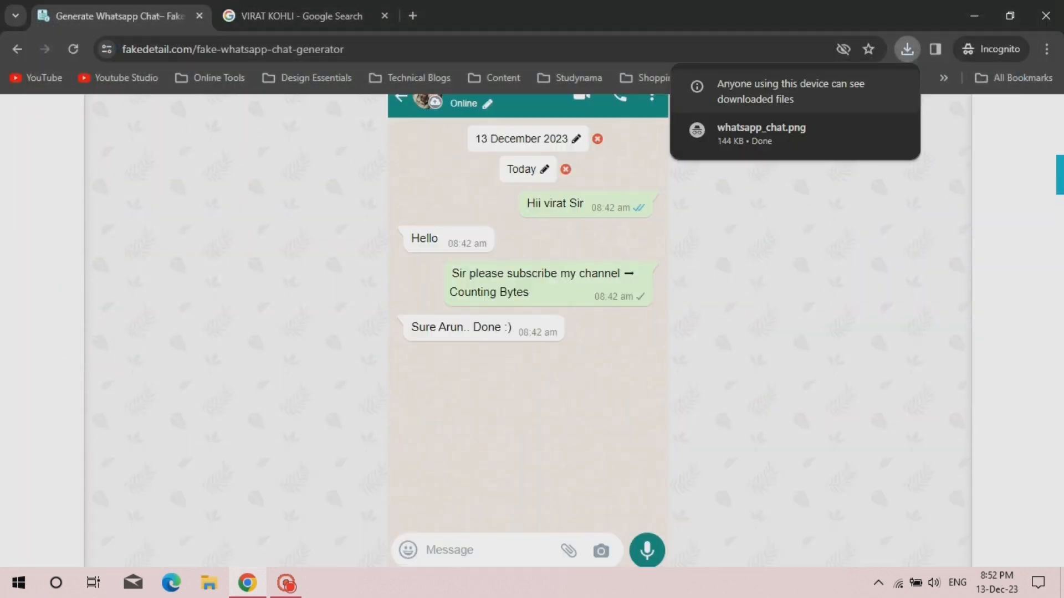
{"action": "scroll", "coordinate": [528, 327], "scroll_direction": "up", "scroll_amount": 5}
{"action": "left_click", "coordinate": [974, 15]}
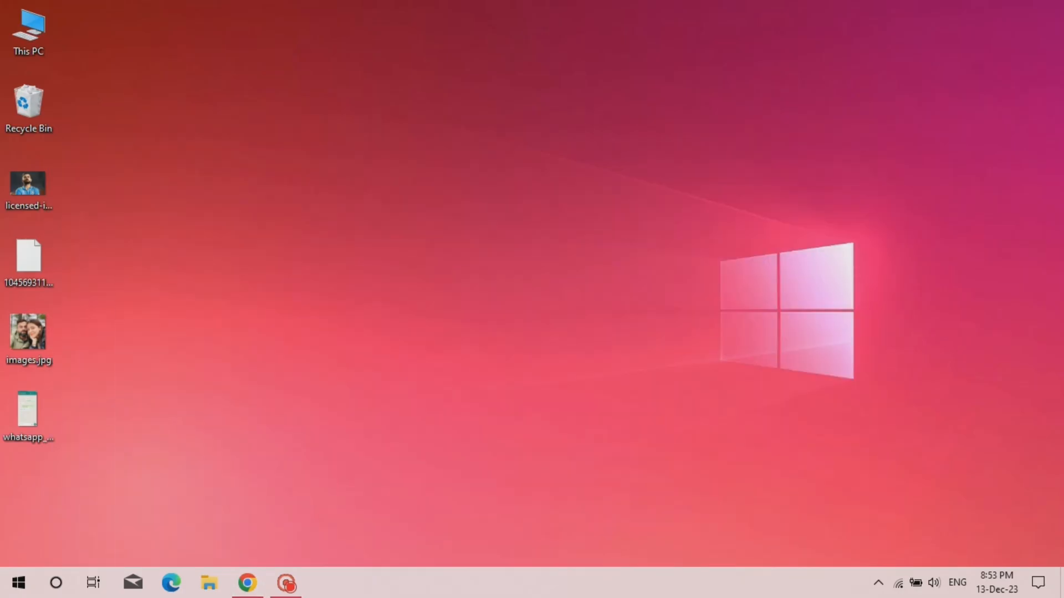
{"action": "double_click", "coordinate": [28, 183]}
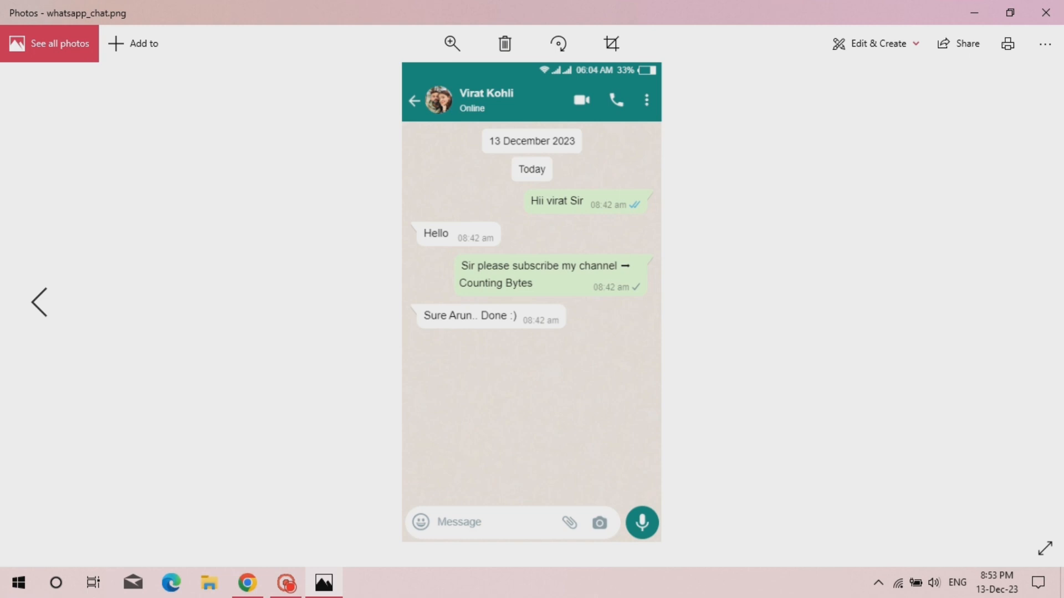